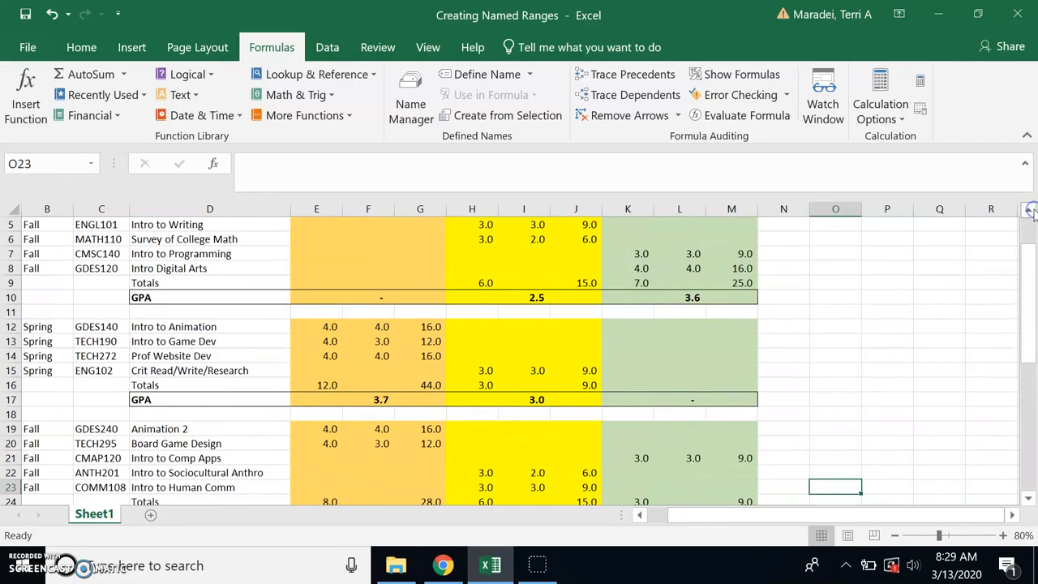
Step: Name the Major course grade cells F5:F8, F12:F15, F19:F23 and F27:F30 together as the range MajorGrade
click(1032, 210)
click(1032, 210)
click(1032, 210)
click(1032, 210)
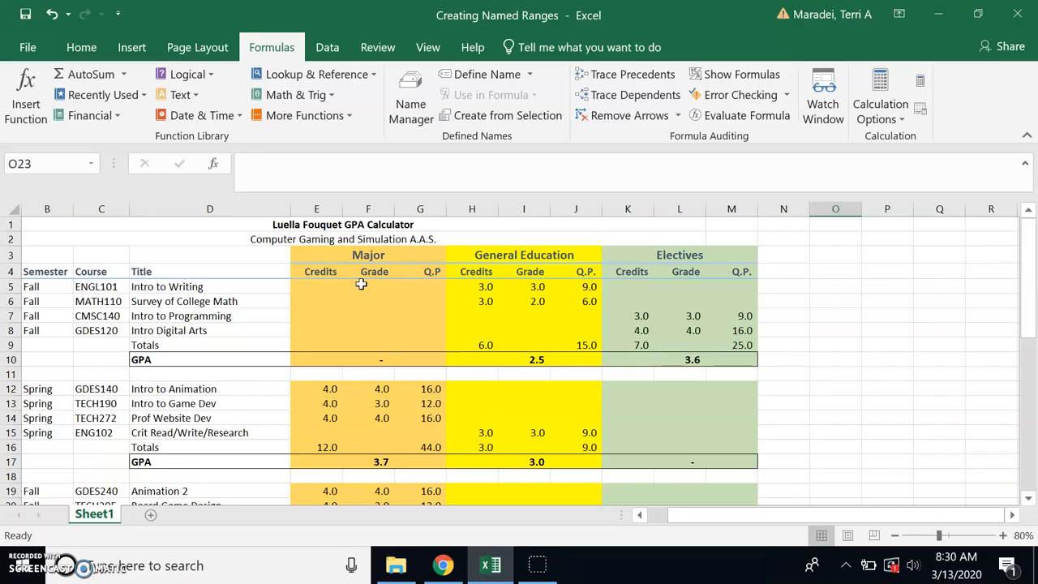
click(389, 283)
drag(389, 283, 365, 327)
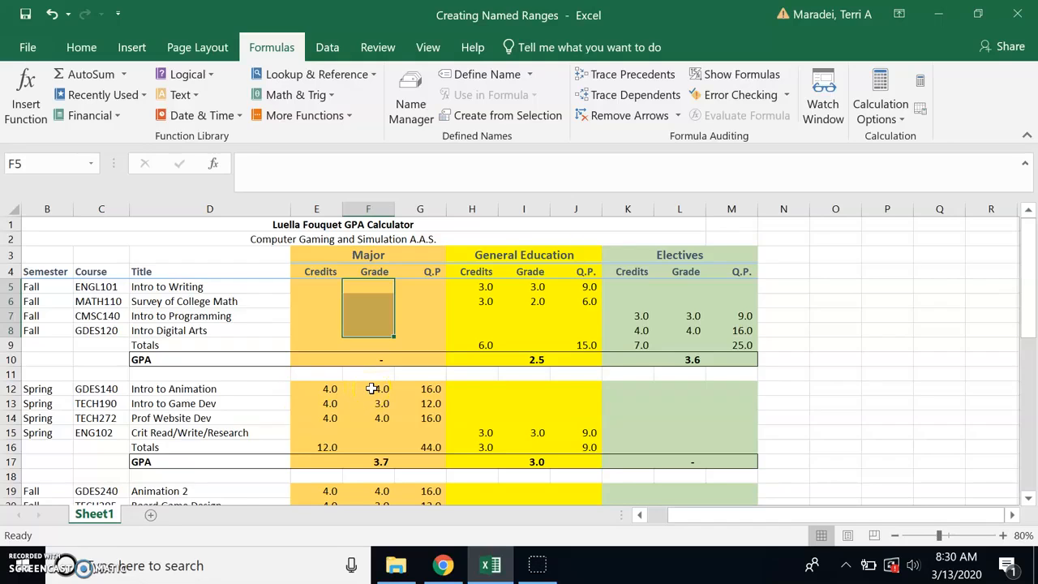
drag(371, 389, 371, 433)
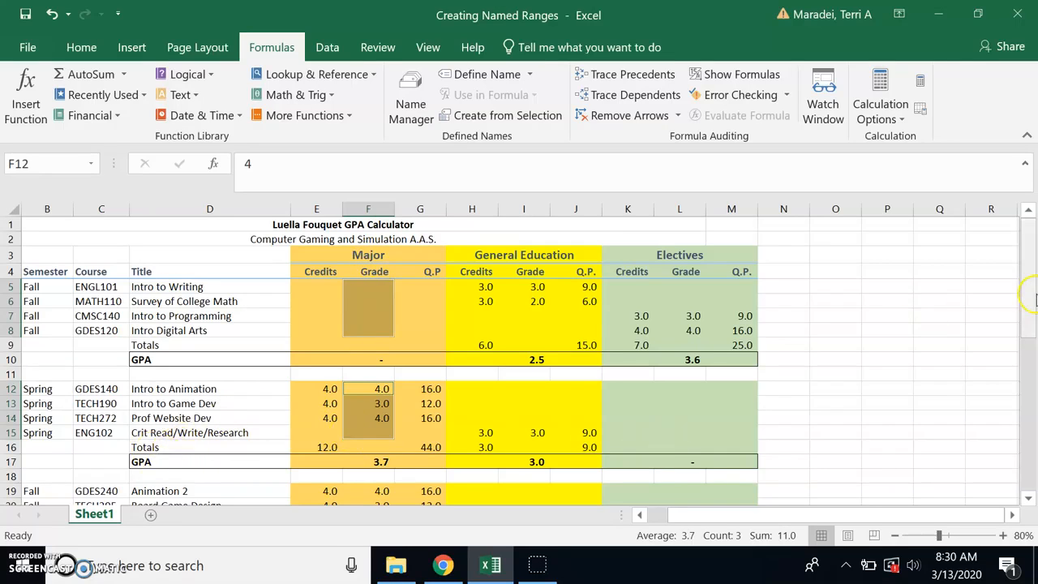
drag(1028, 297, 1033, 372)
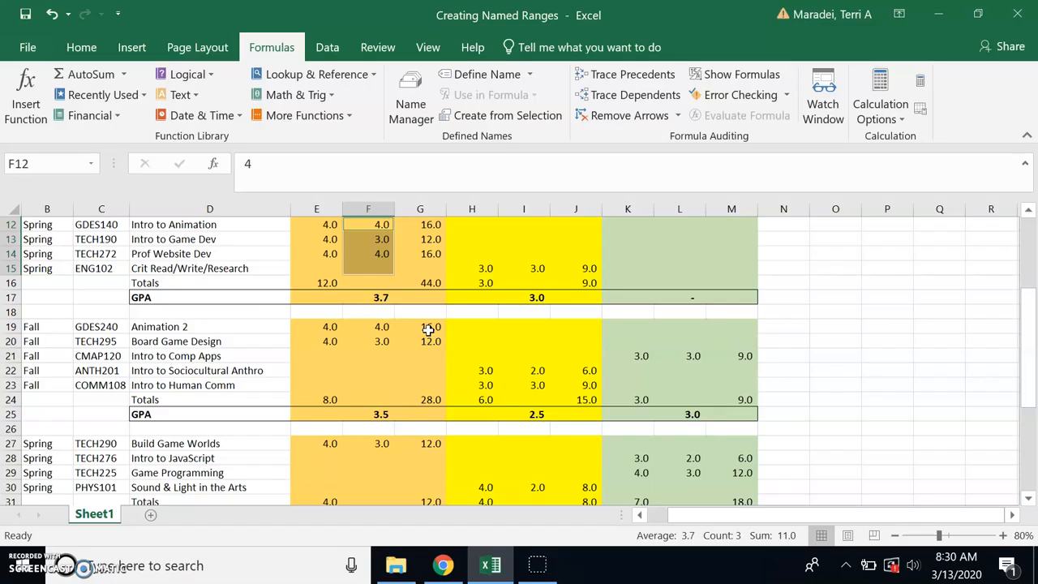
drag(375, 324, 371, 386)
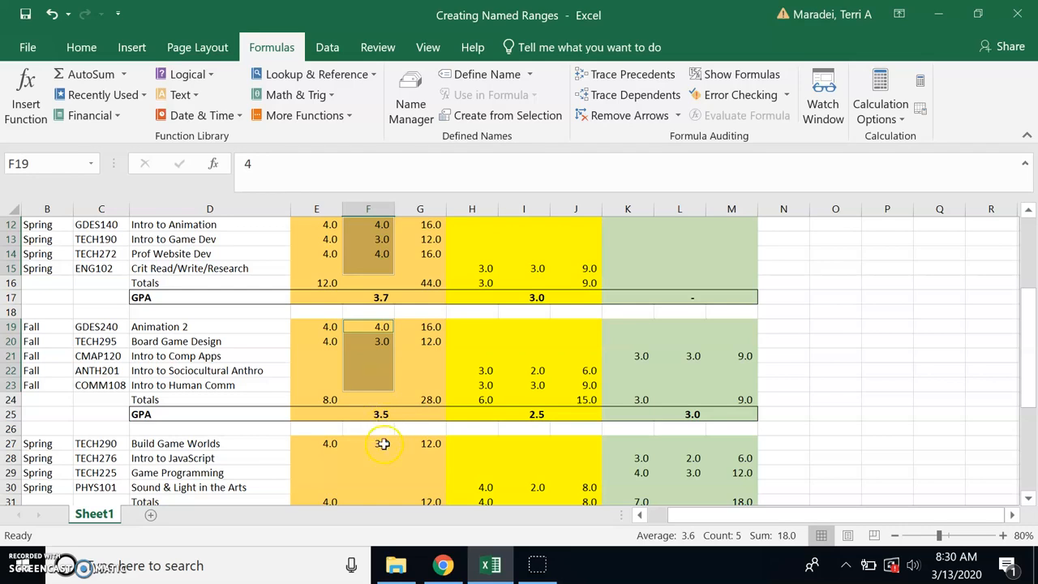
drag(1027, 353, 1028, 360)
drag(373, 355, 370, 399)
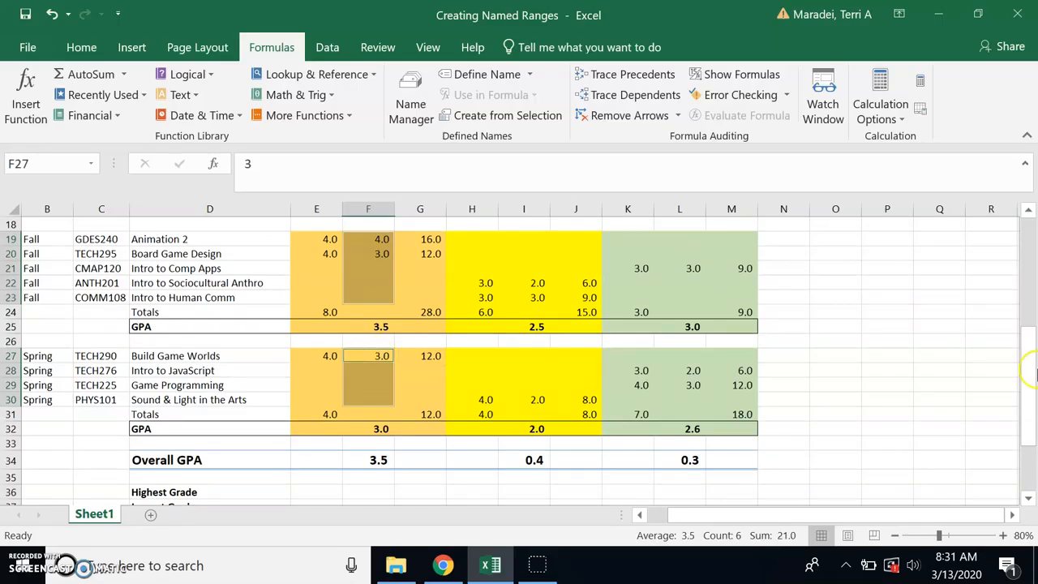
drag(1028, 388, 1023, 271)
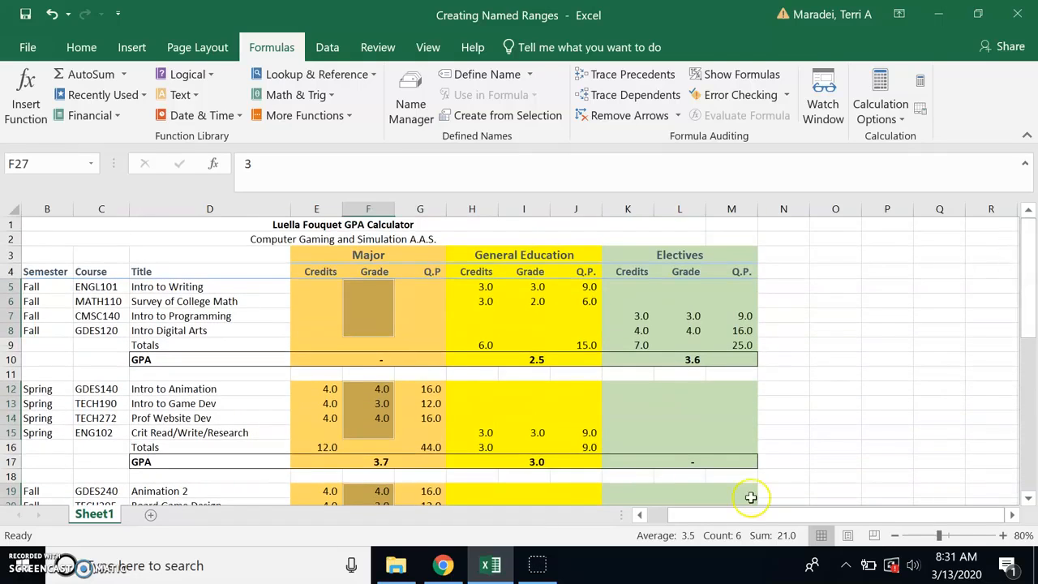
click(38, 162)
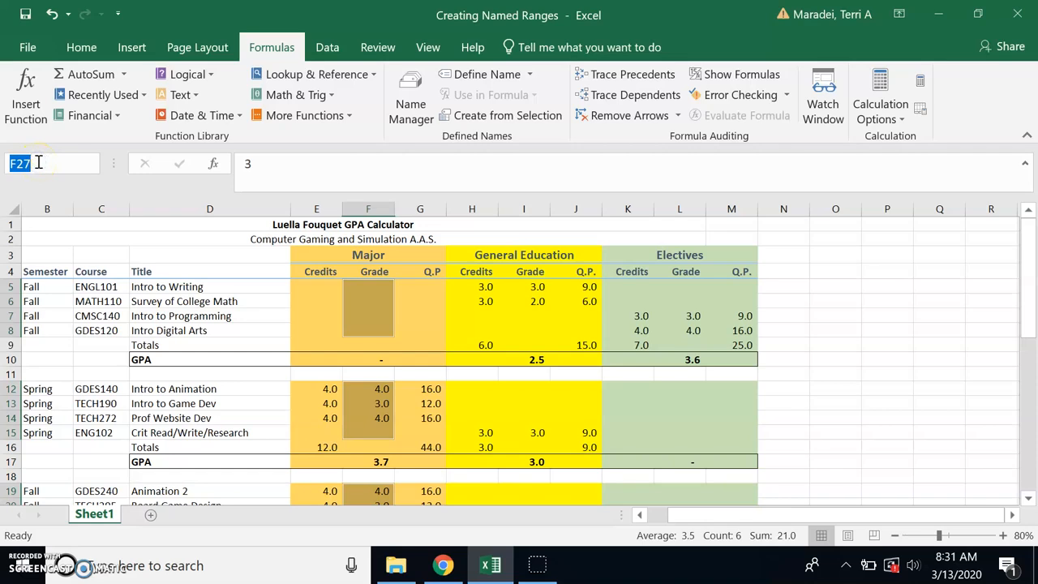
text(MajorGrade)
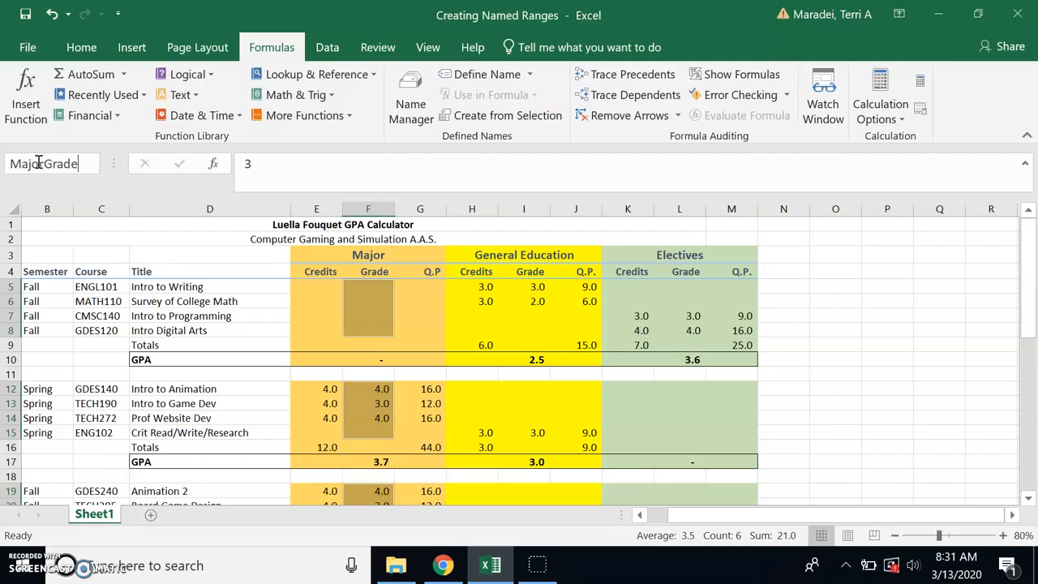
click(72, 189)
key(Return)
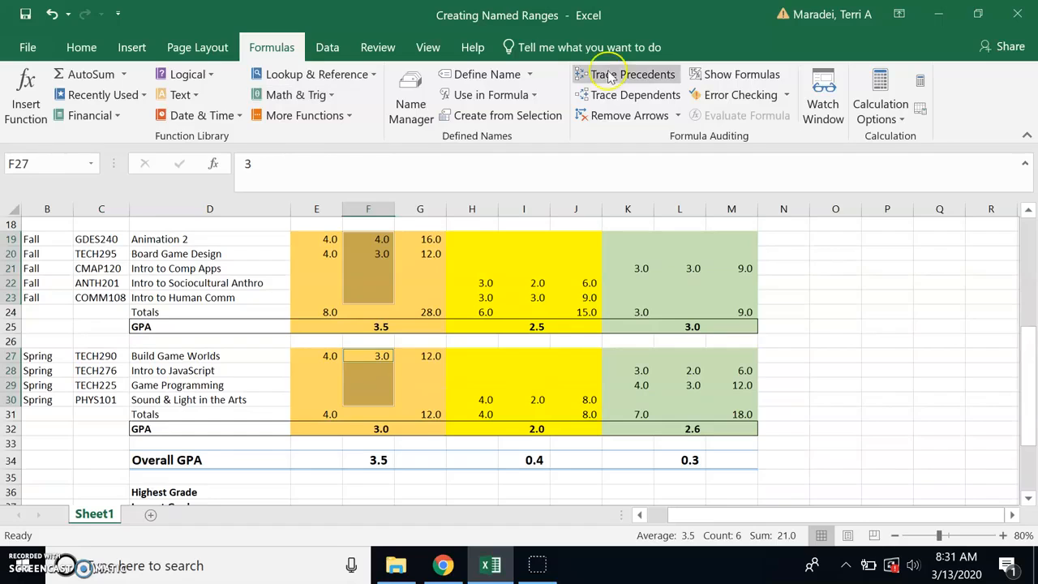
Step: Test the named range with the formula =SUM(MajorGrade) in the empty cell O4, and delete that formula
drag(1026, 347, 1025, 243)
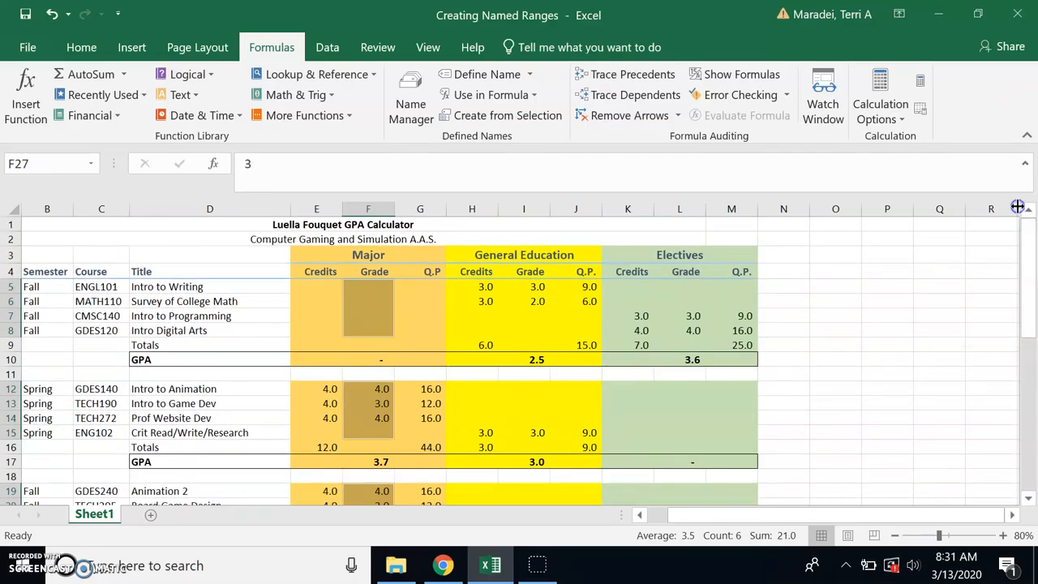
click(837, 268)
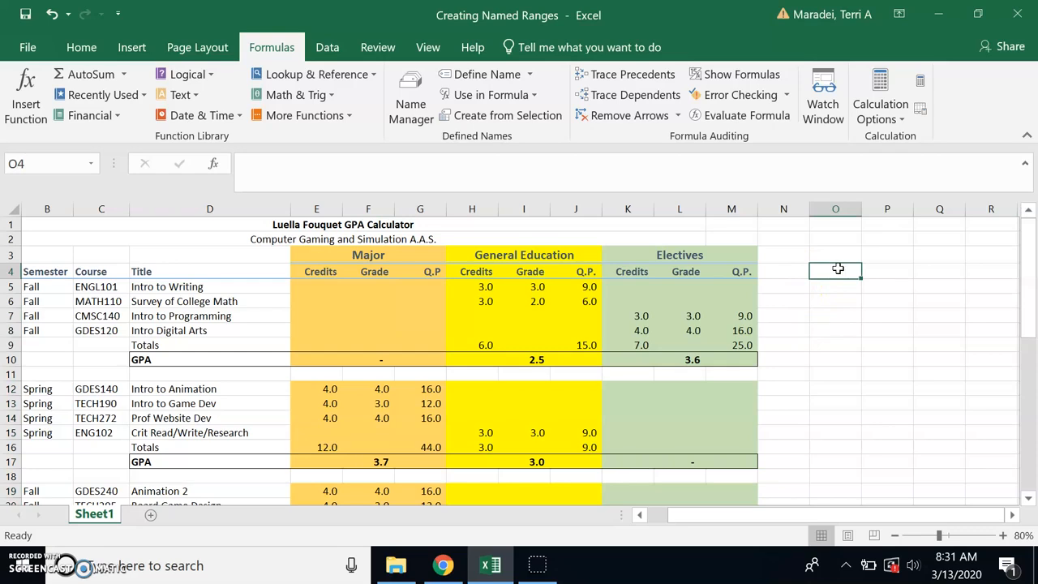
text(=)
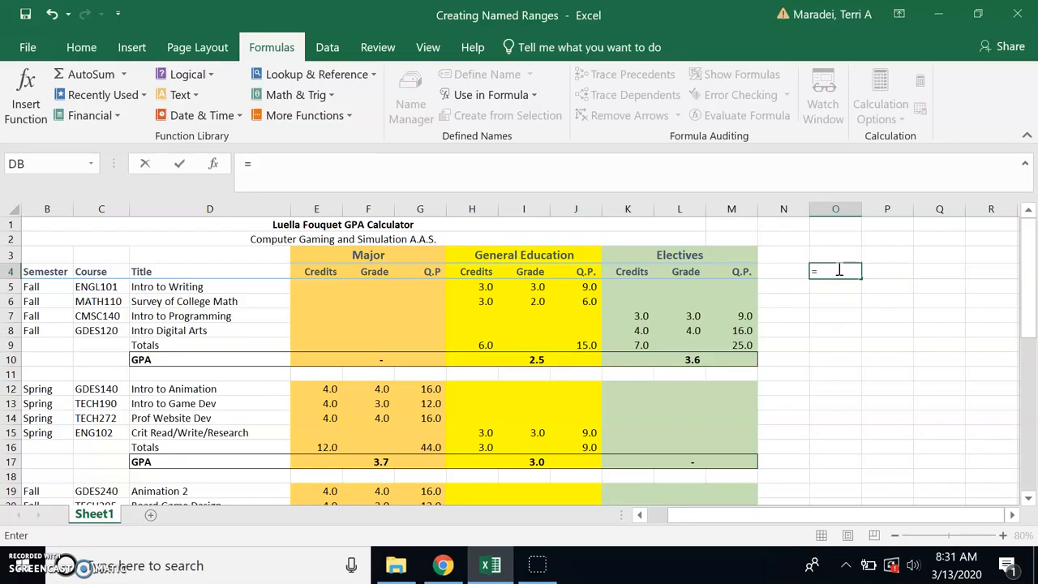
text(sum()
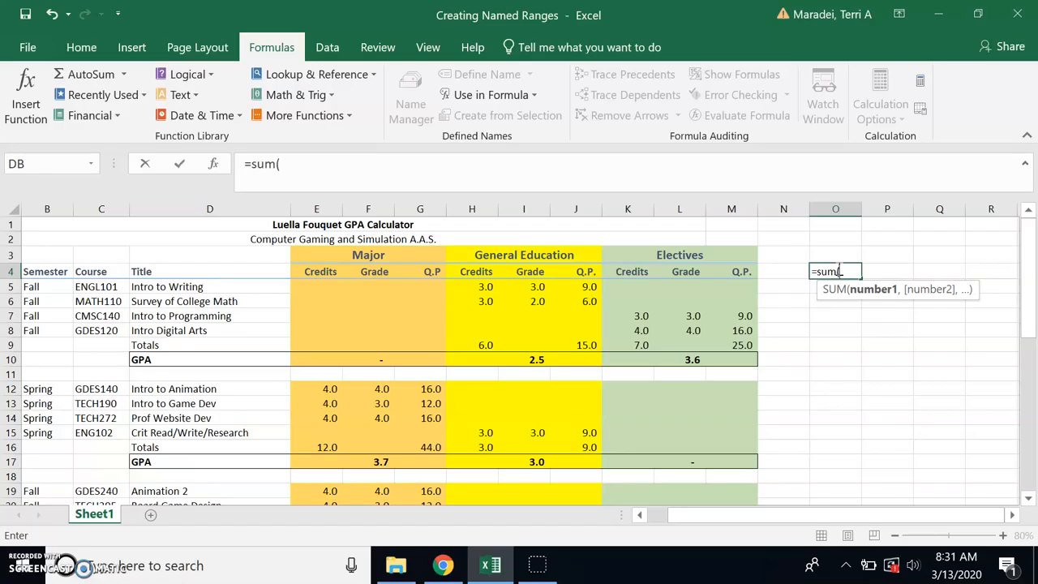
text(Maj)
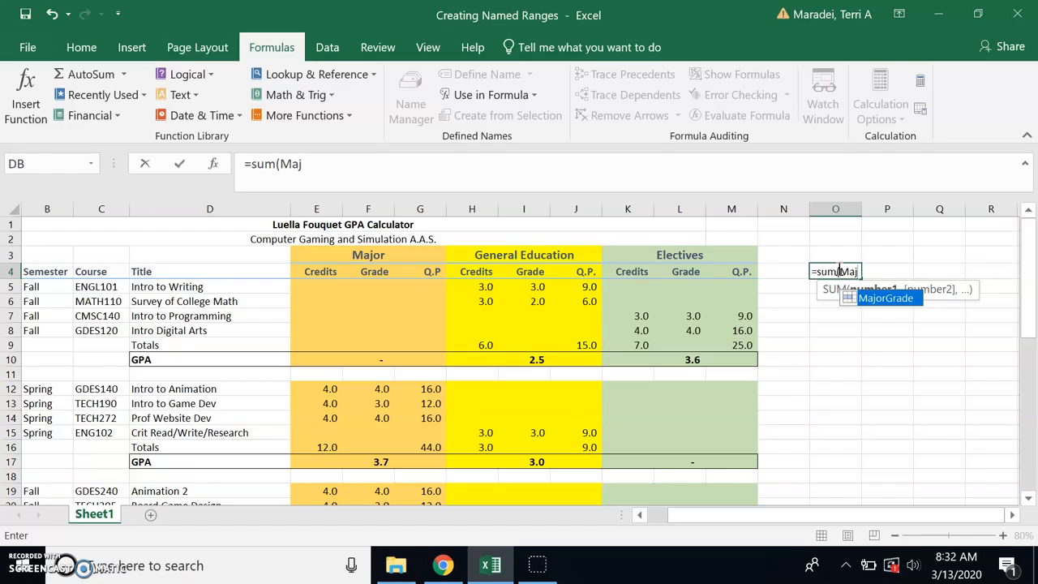
double_click(886, 300)
click(895, 272)
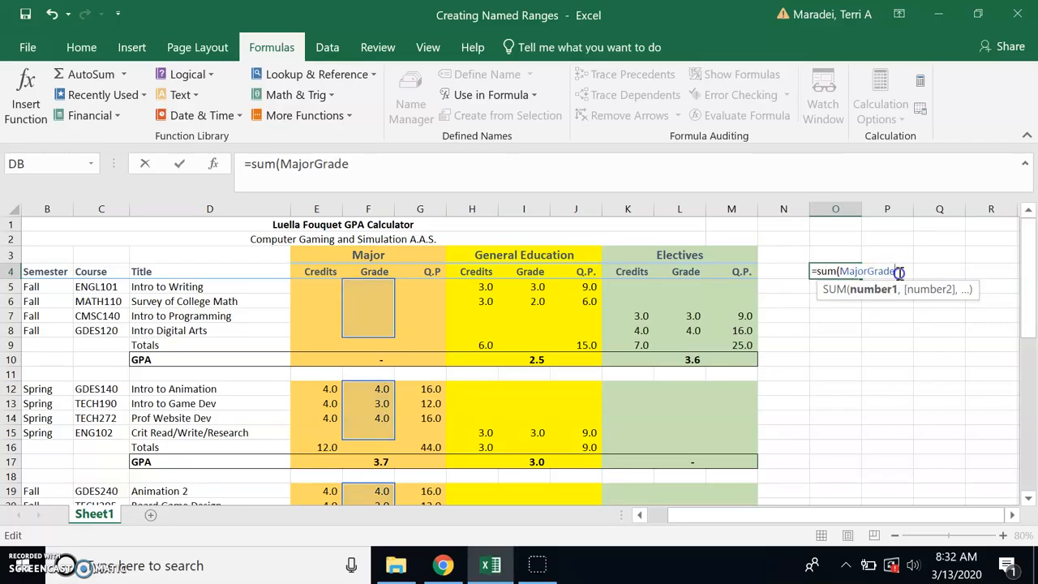
text())
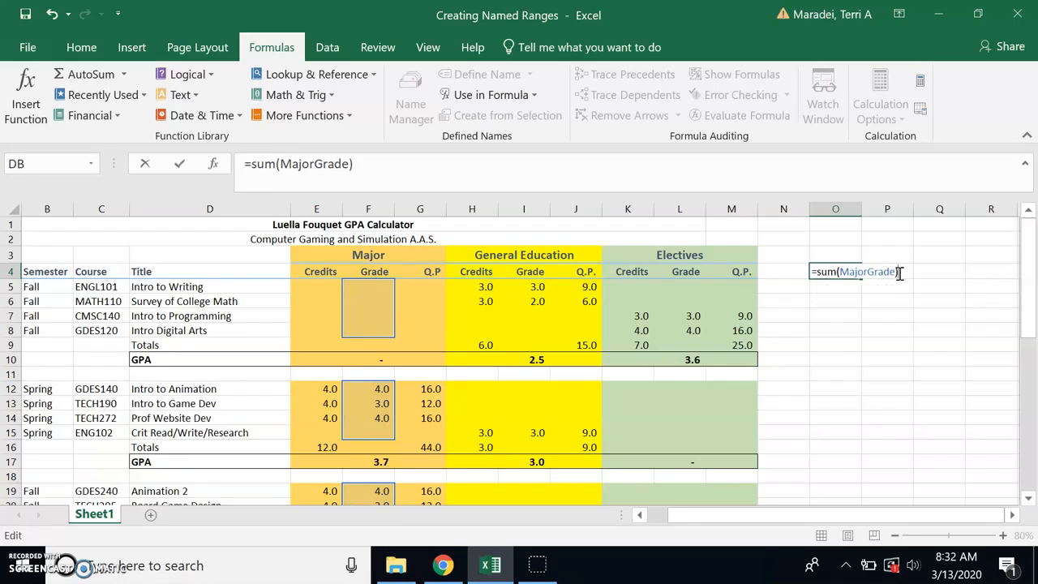
key(Return)
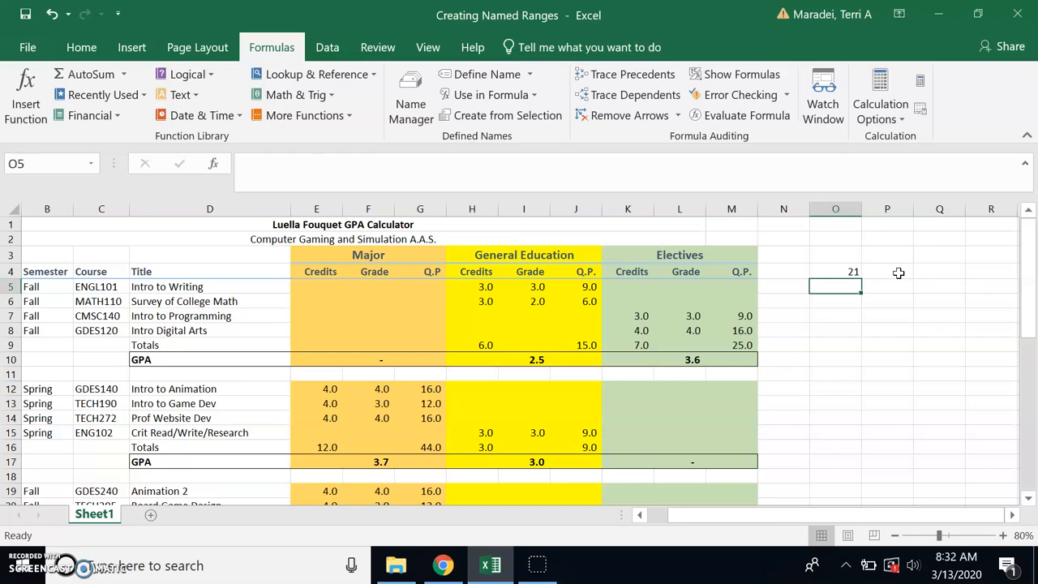
key(Up)
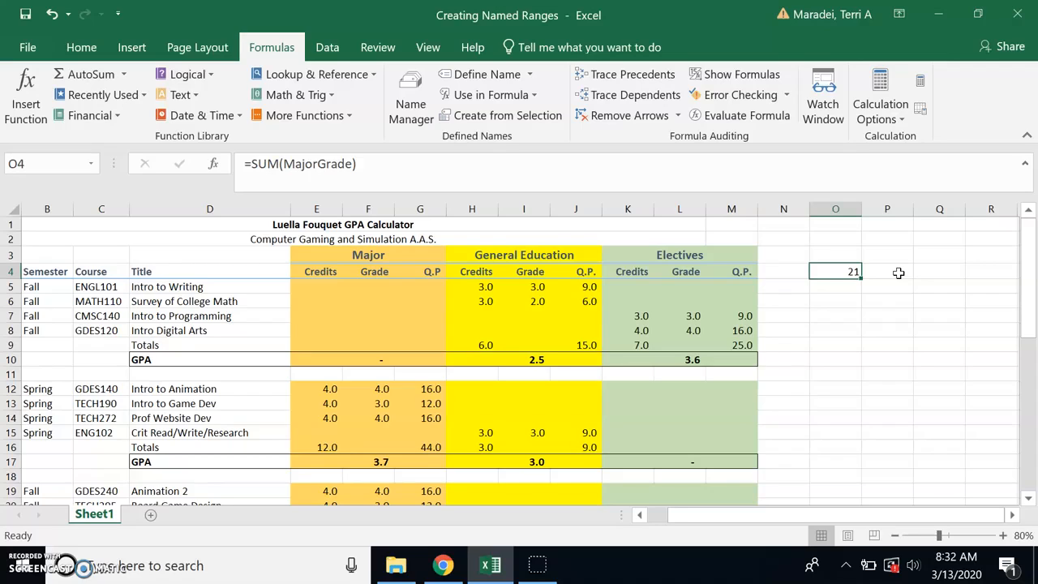
key(Delete)
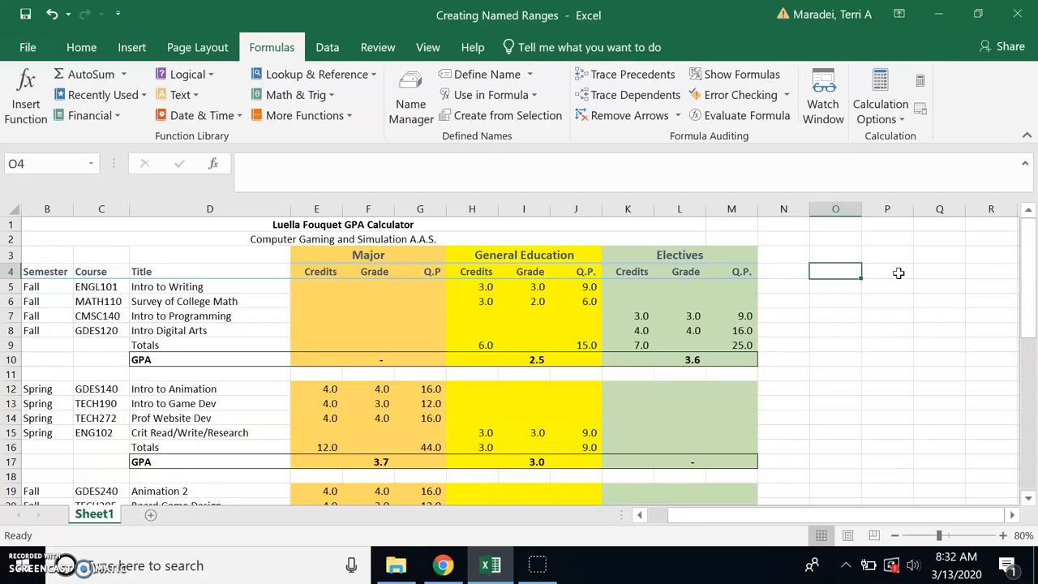
key(Left)
key(Left)
key(Left)
key(Left)
key(Left)
key(Left)
key(Left)
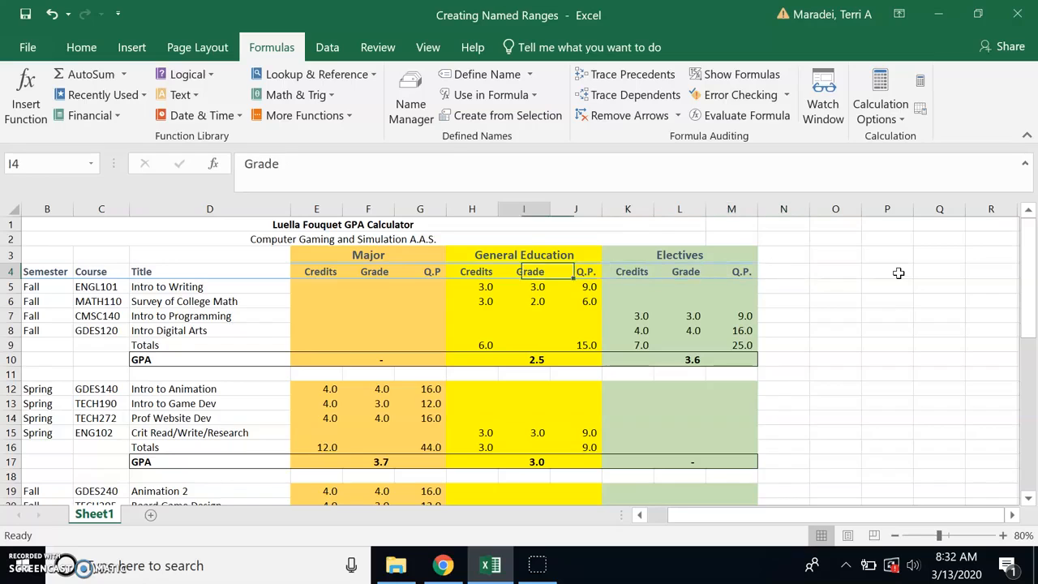
key(Down)
key(Left)
key(Left)
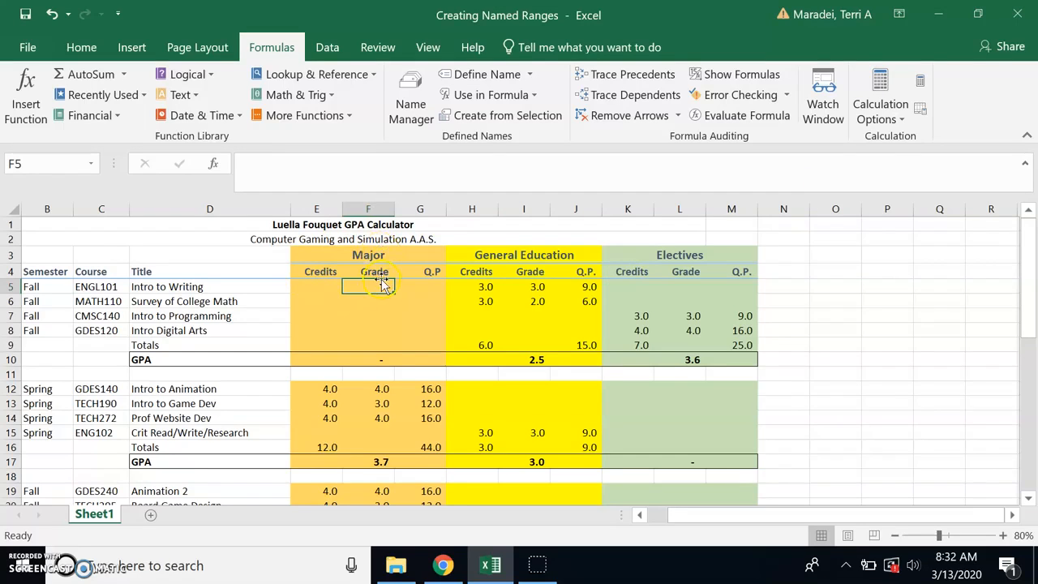
Step: Name the Major course credit cells E5:E8, E12:E15, E19:E23 and E27:E30 together as the range MajorCredits
drag(318, 285, 313, 326)
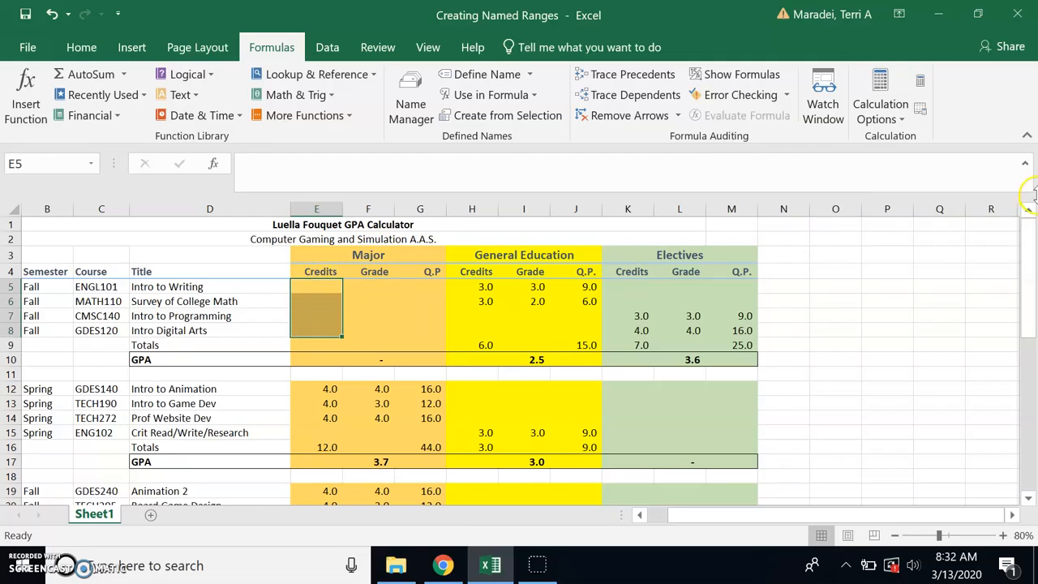
drag(1030, 233, 1031, 283)
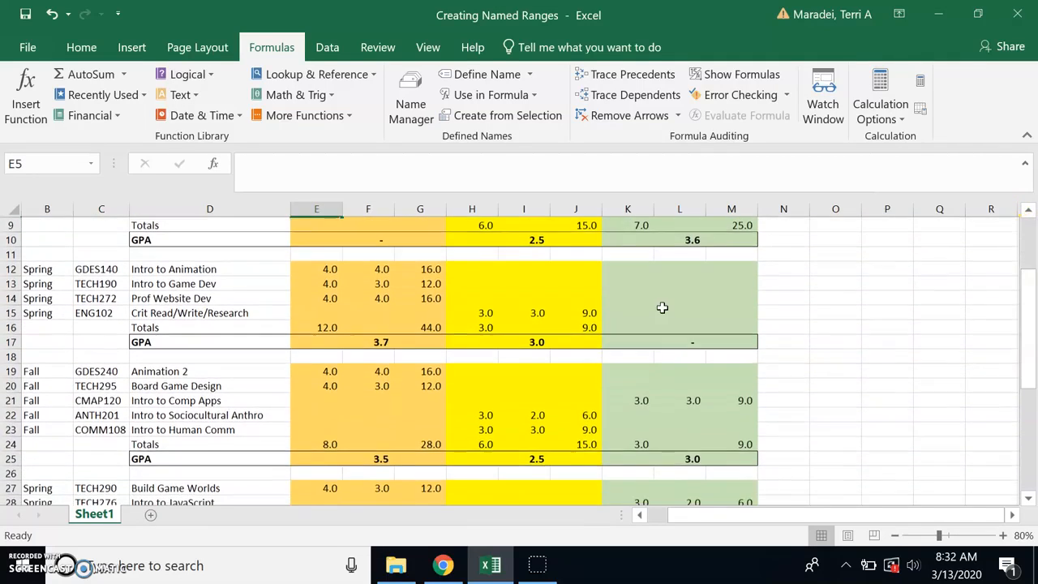
drag(327, 268, 322, 312)
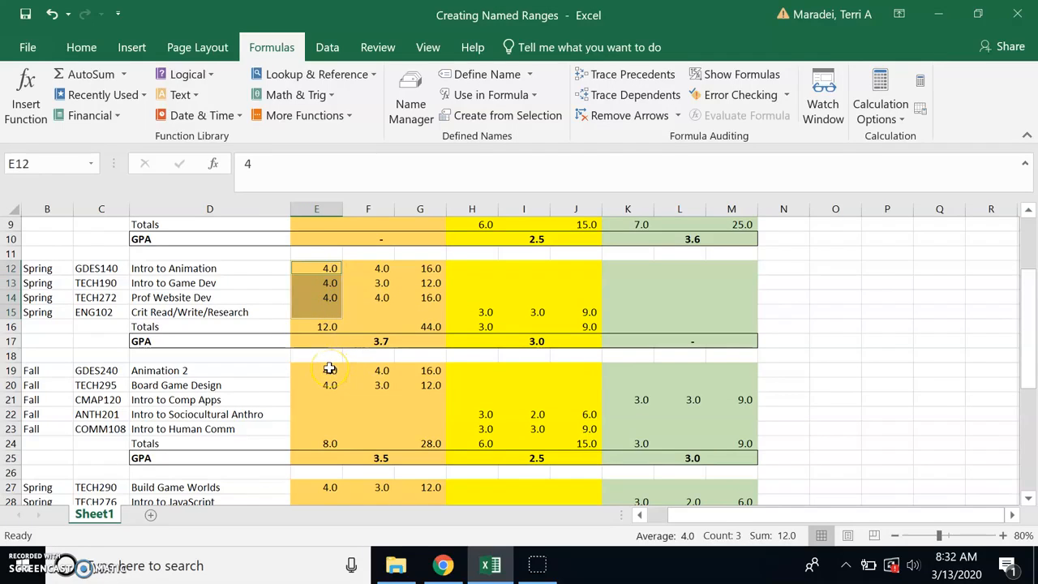
drag(329, 368, 331, 425)
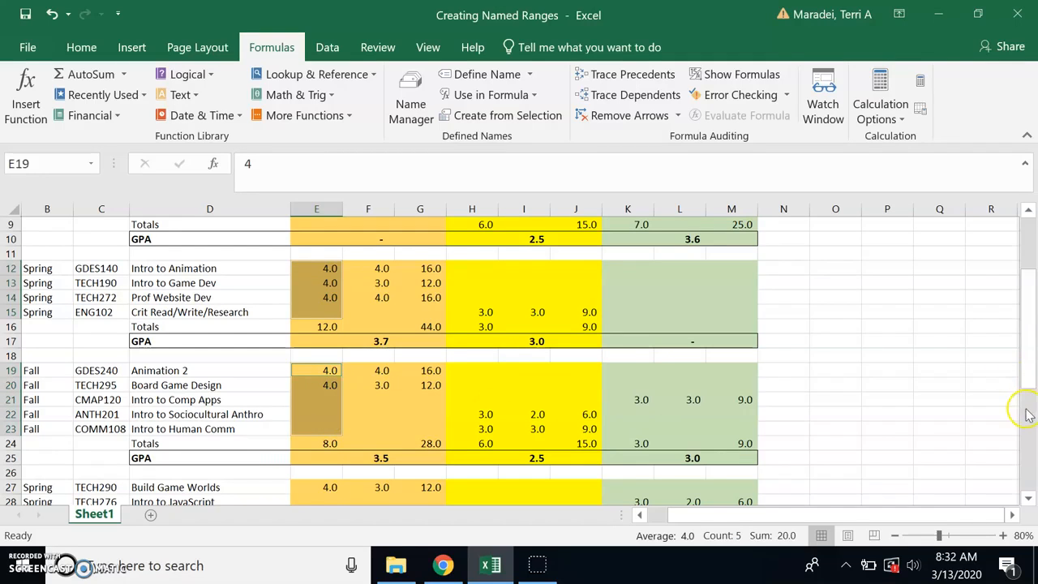
drag(1028, 348, 1028, 385)
drag(298, 365, 297, 415)
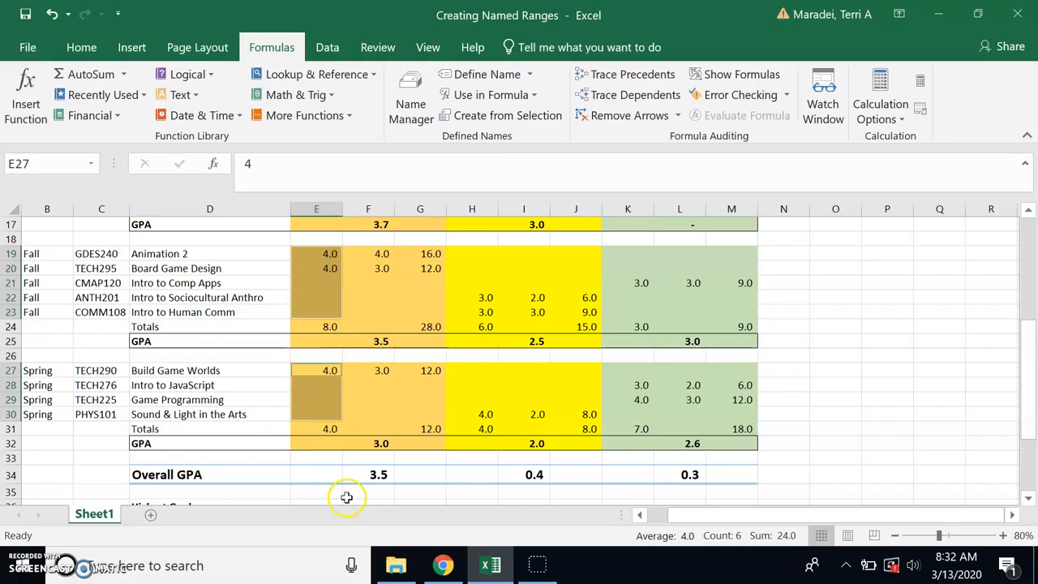
click(56, 162)
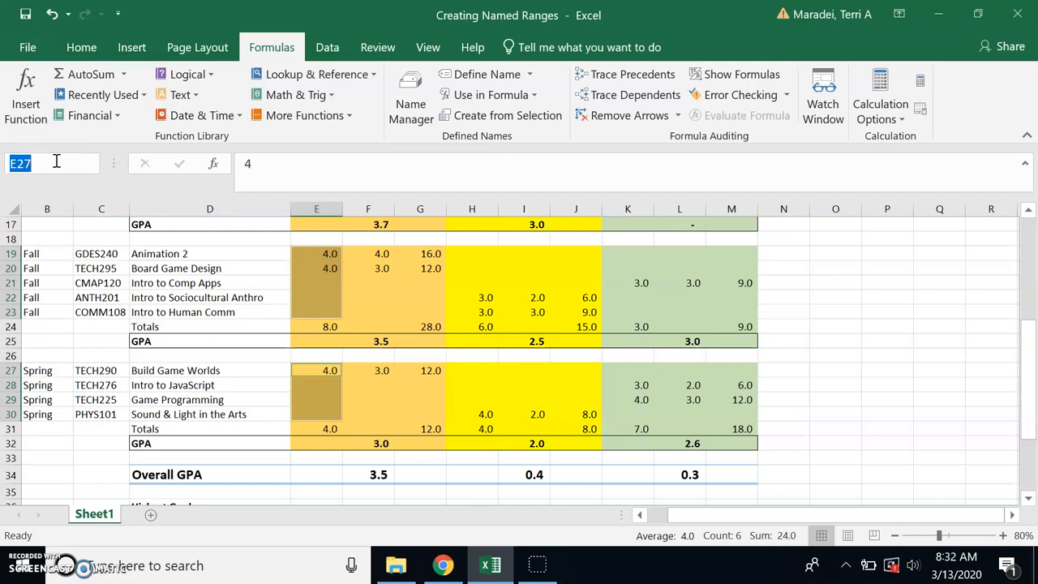
text(MajorCredits)
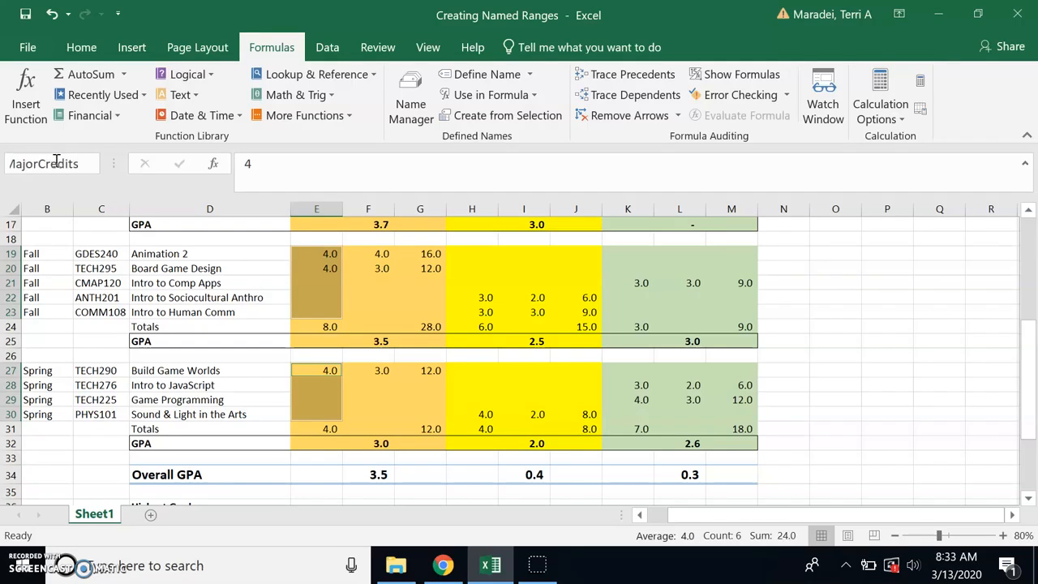
key(Return)
Step: Name the General Education grade cells I5:I8, I12:I15, I19:I23 and I27:I30 together as the range GEGrades
drag(1028, 345, 1026, 203)
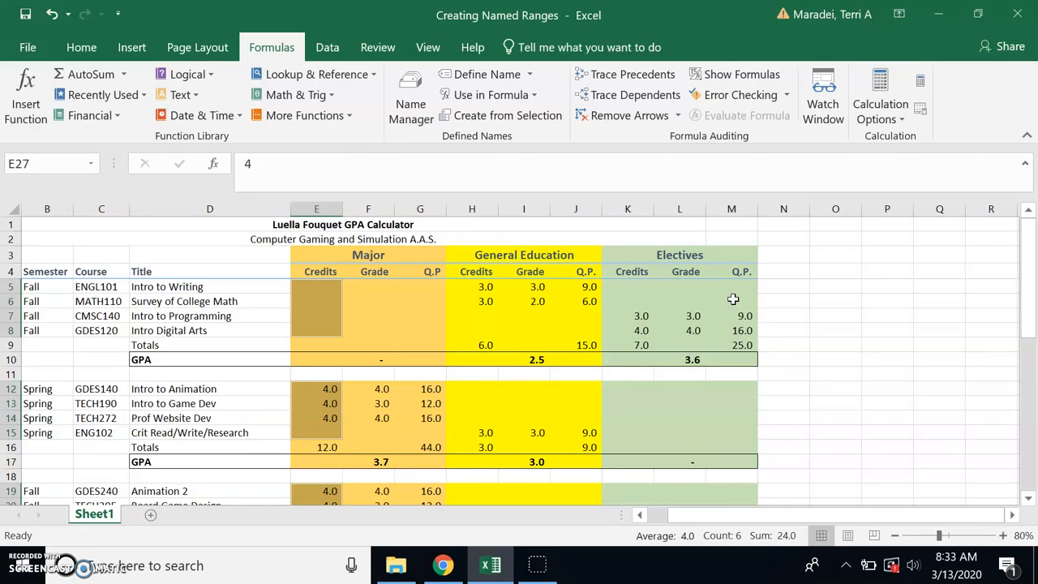
click(529, 303)
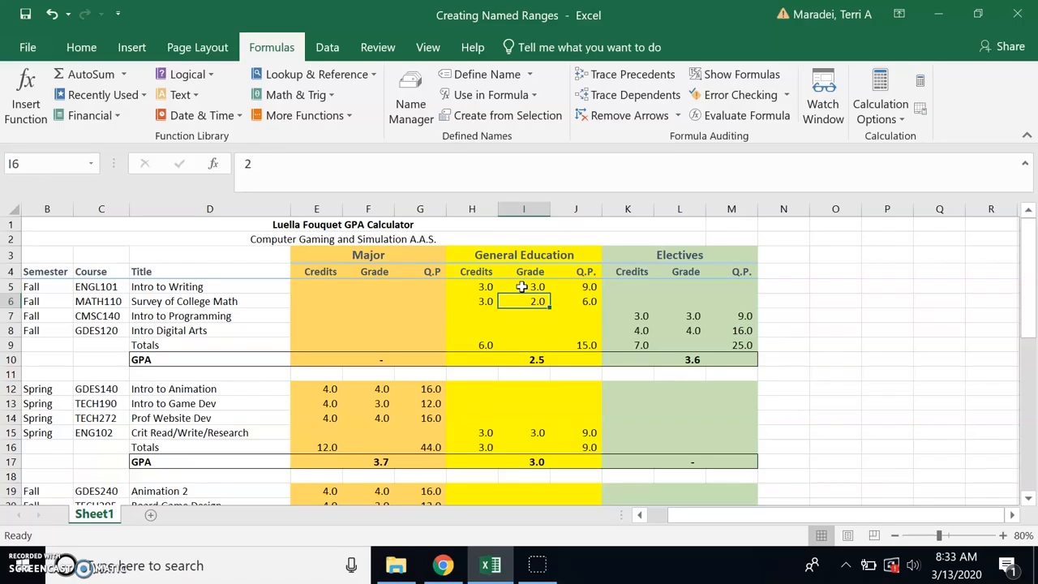
drag(521, 286, 522, 327)
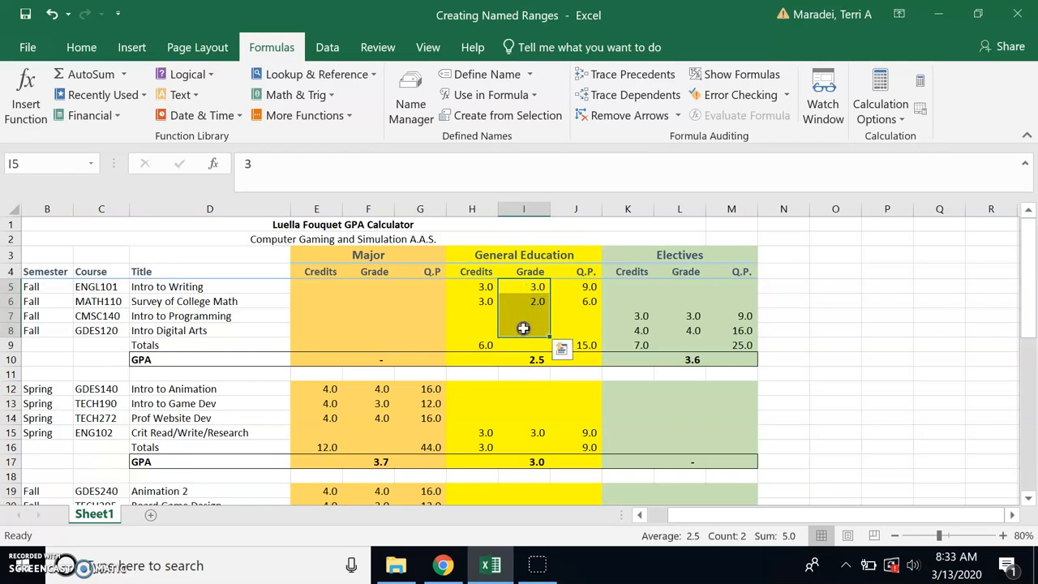
drag(1030, 258, 1031, 284)
drag(530, 267, 526, 313)
drag(535, 371, 538, 424)
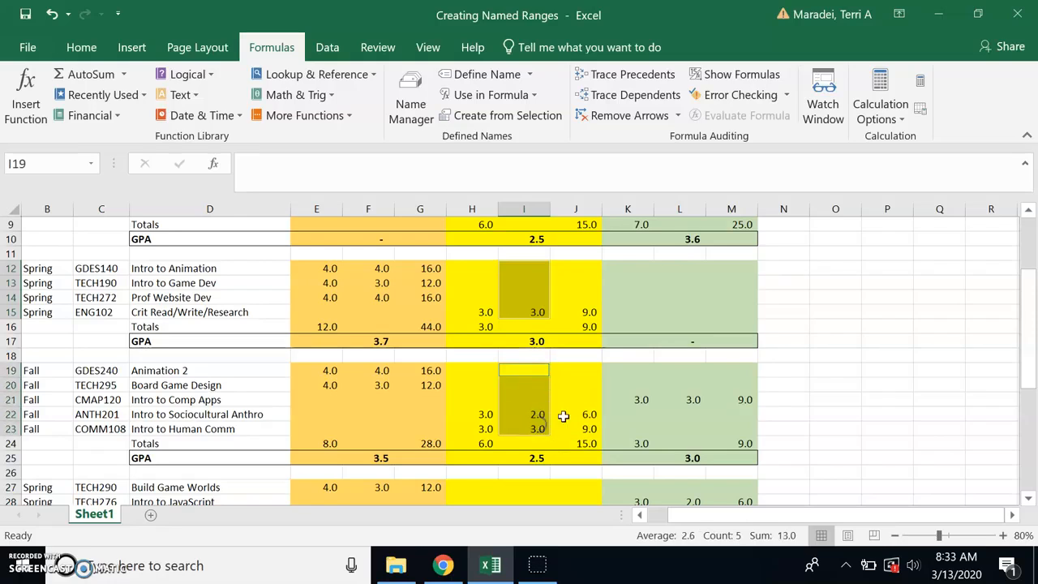
drag(1034, 362, 1033, 432)
drag(530, 325, 533, 367)
click(51, 162)
text(GEGrades)
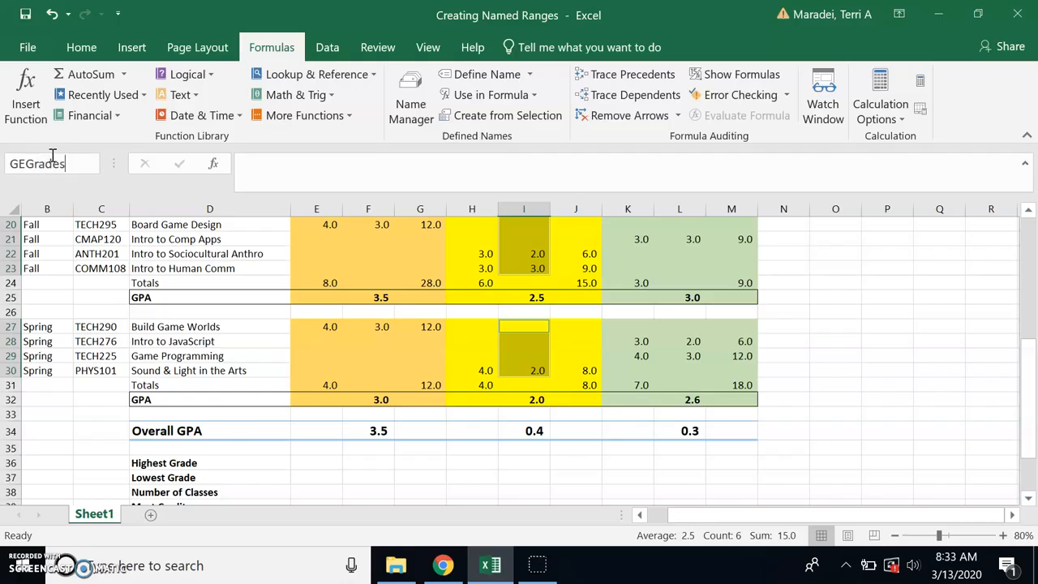
key(Return)
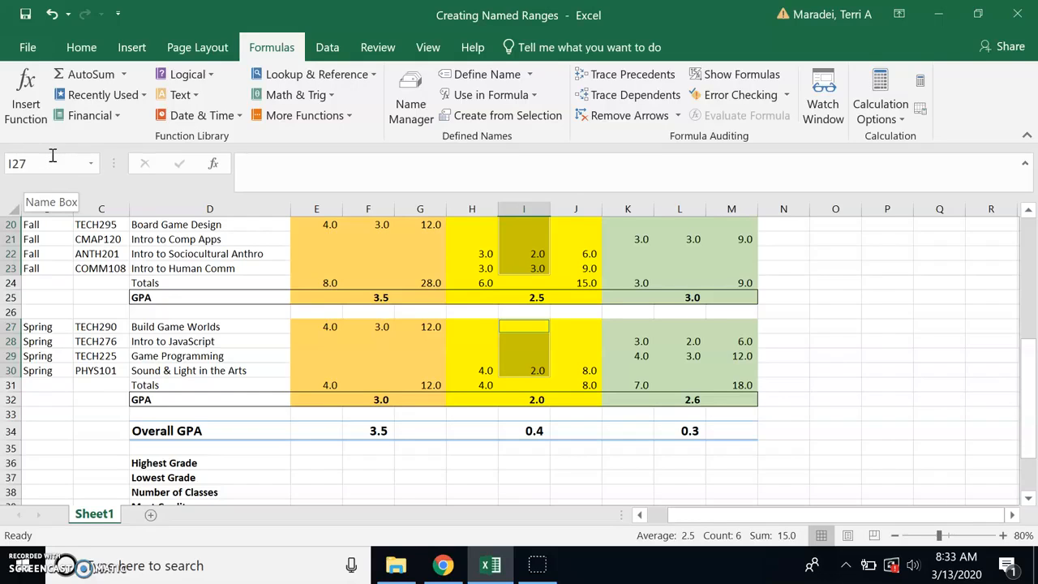
Step: Name the General Education credit cells H5:H8, H12:H15, H19:H23 and H27:H30 together as the range GECredits
drag(1026, 395, 1026, 276)
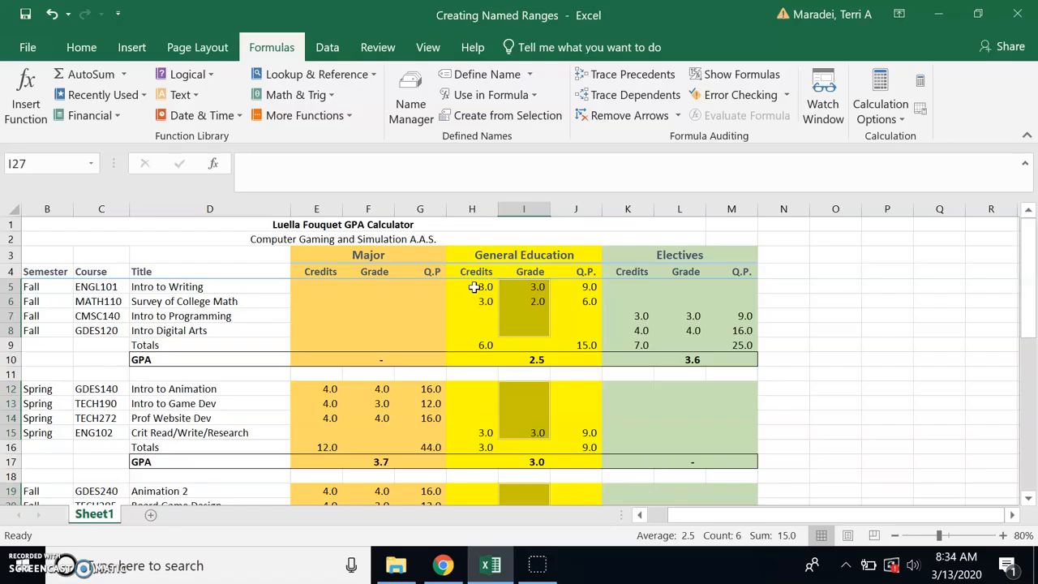
drag(473, 287, 472, 332)
ctrl+drag(473, 388, 475, 431)
drag(1028, 297, 1034, 361)
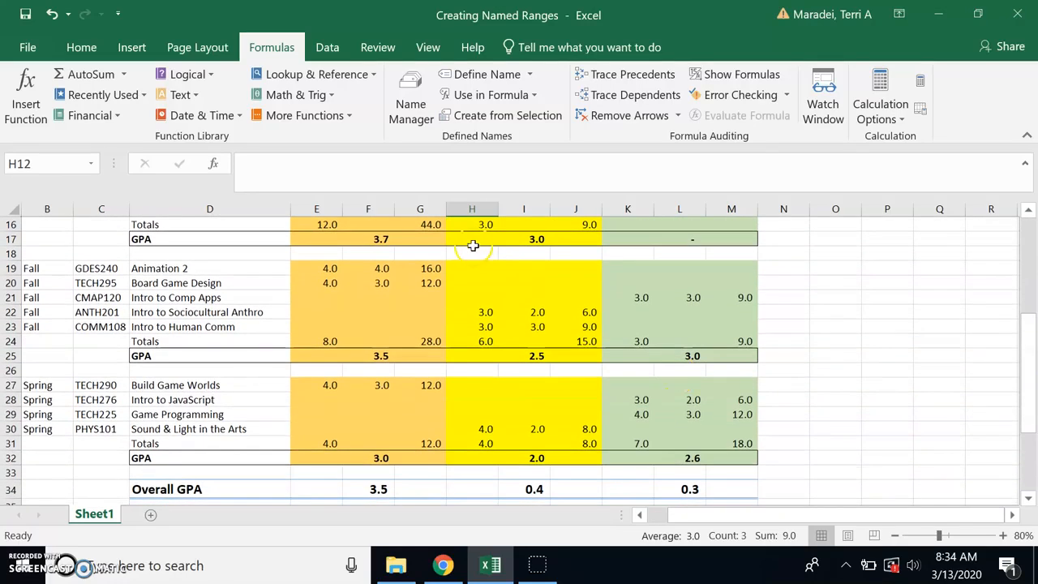
ctrl+drag(470, 264, 481, 324)
ctrl+drag(482, 387, 483, 428)
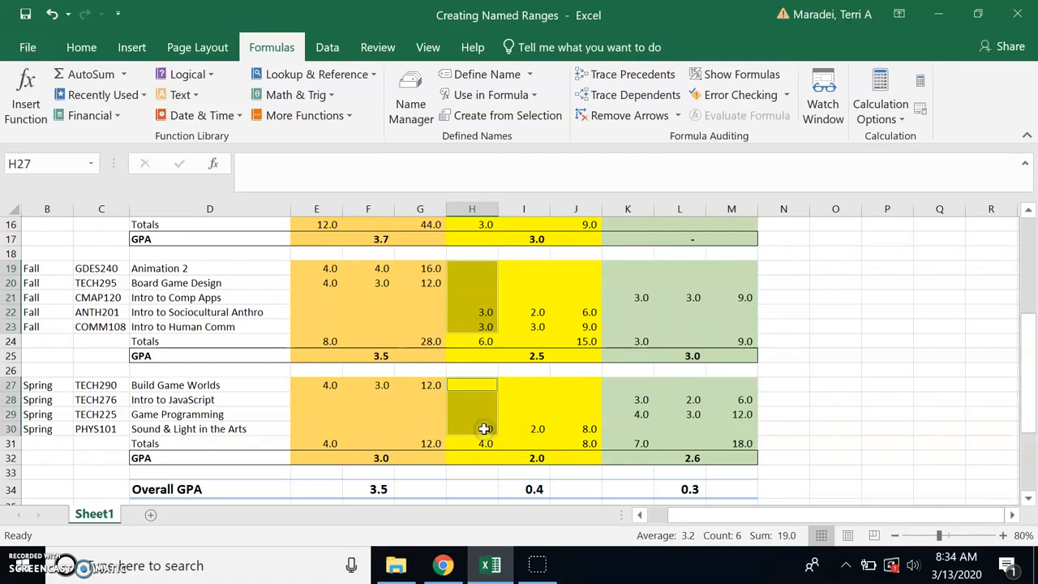
click(63, 162)
text(GECredits)
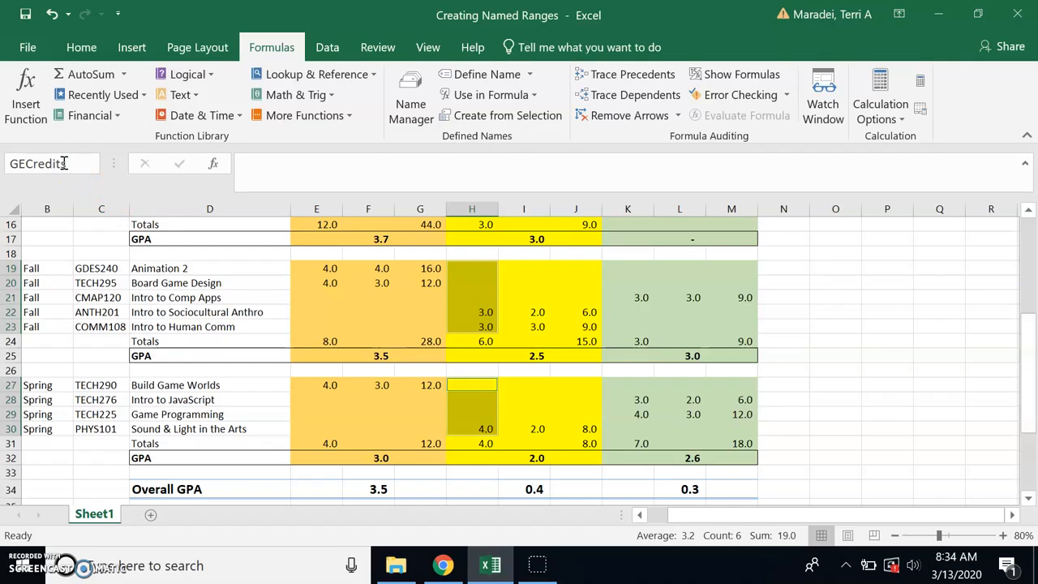
key(Return)
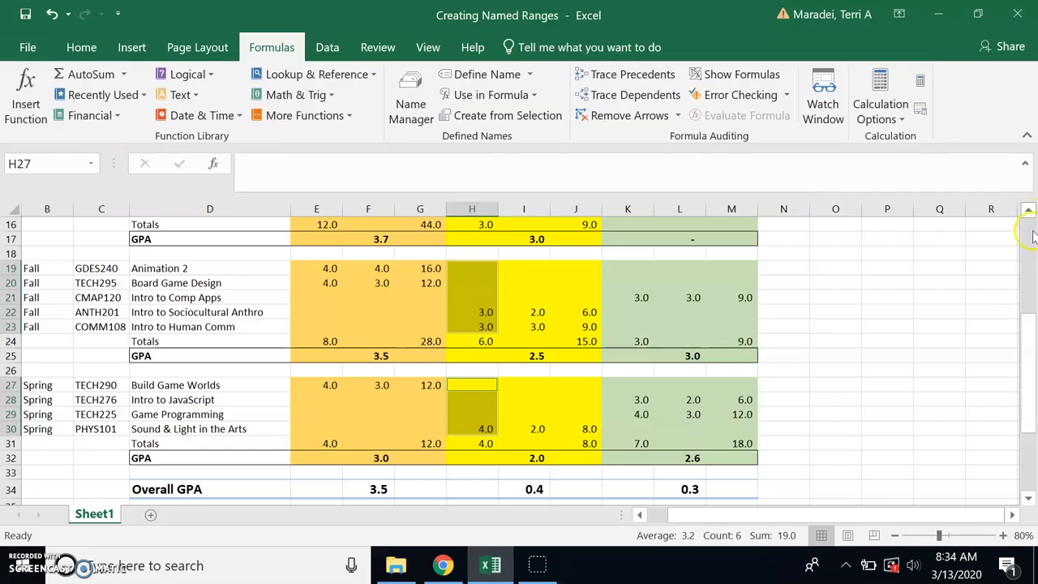
Step: Enter the formula =MAX(MajorGrade) in the Major column's Highest Grade cell F36
drag(1028, 324, 1026, 231)
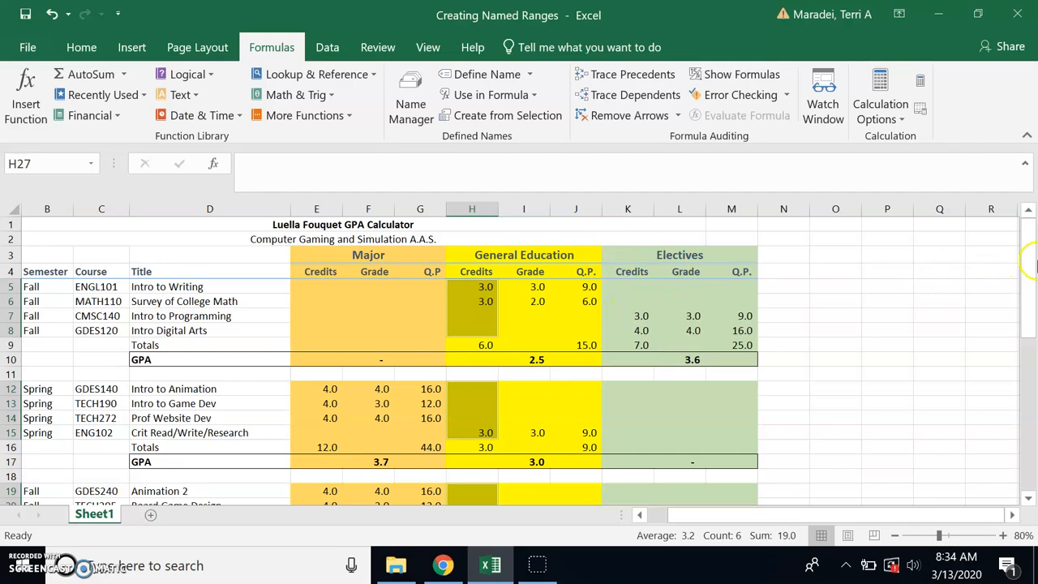
drag(1029, 312, 1029, 461)
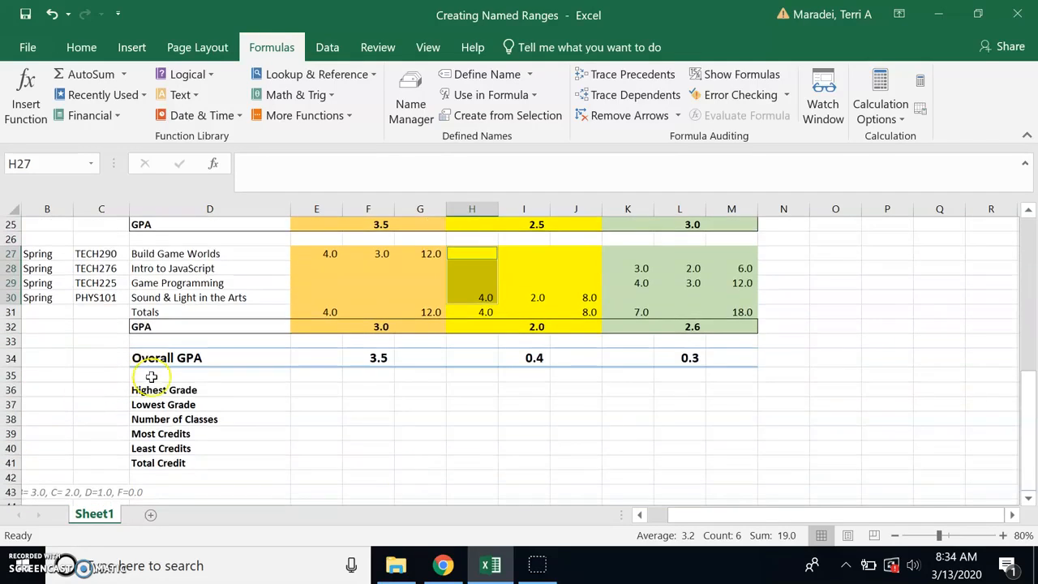
click(371, 389)
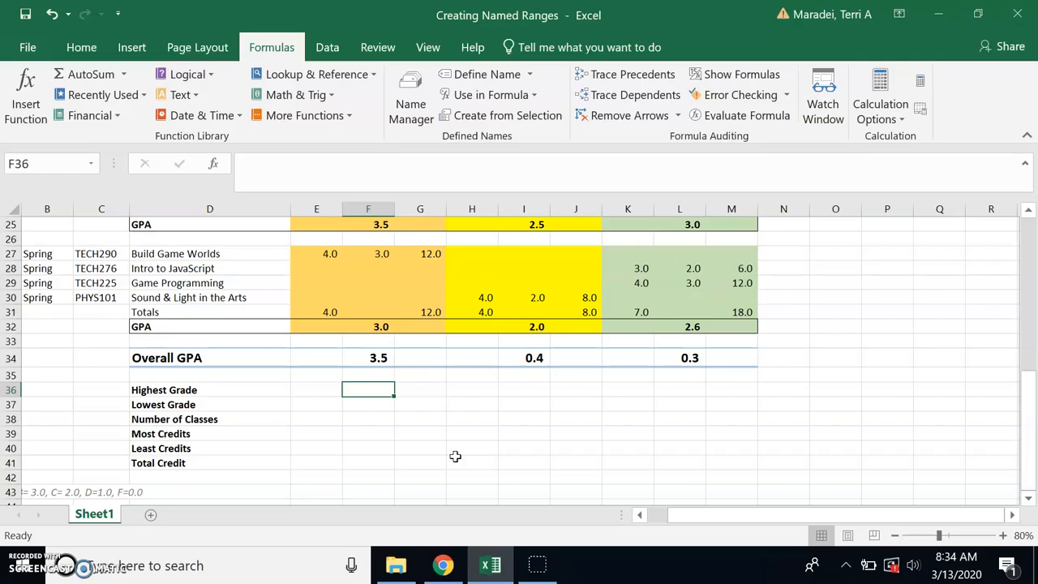
text(k)
key(BackSpace)
text(=max()
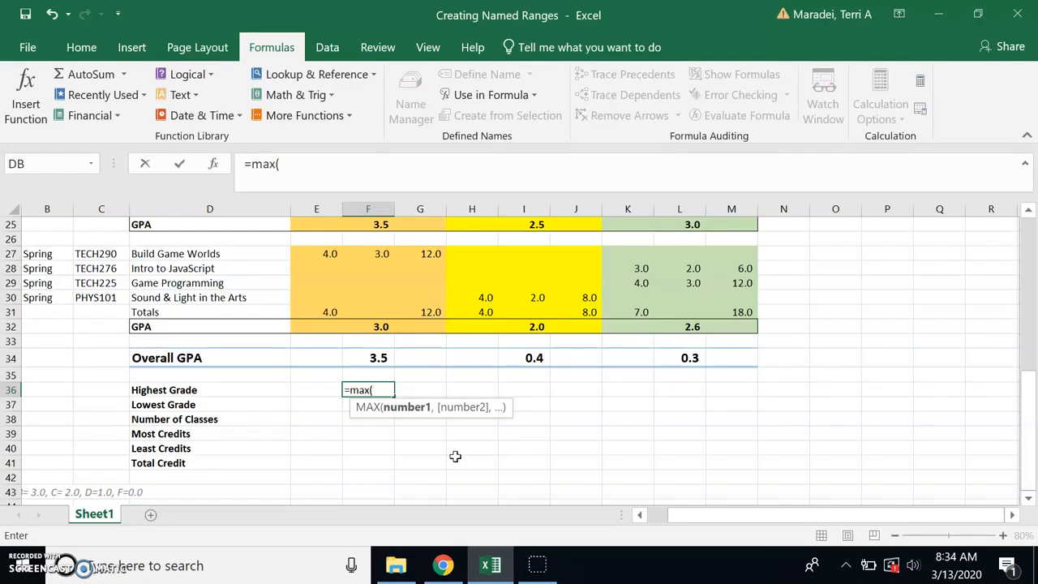
text(maj)
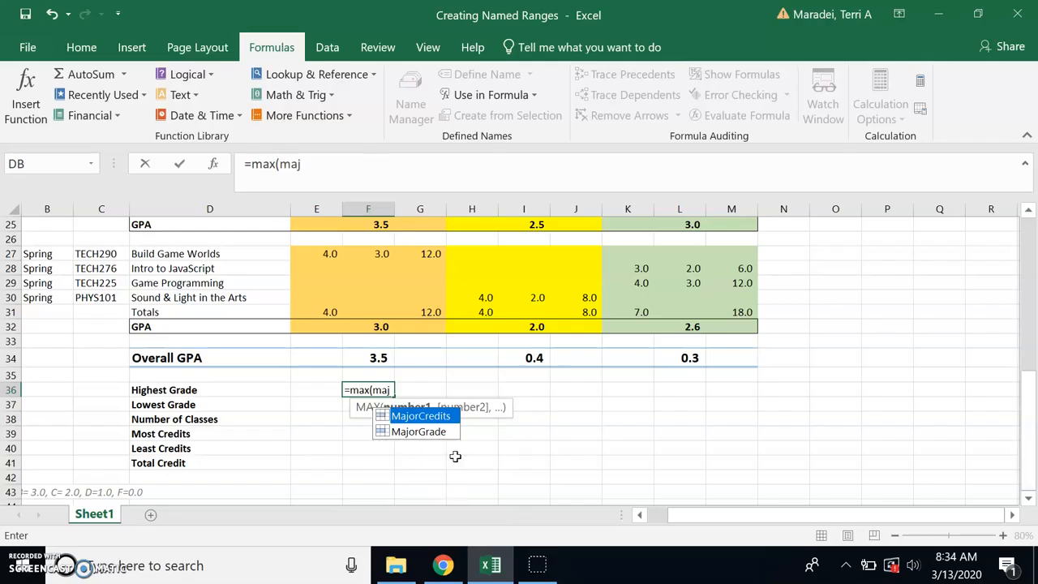
key(Down)
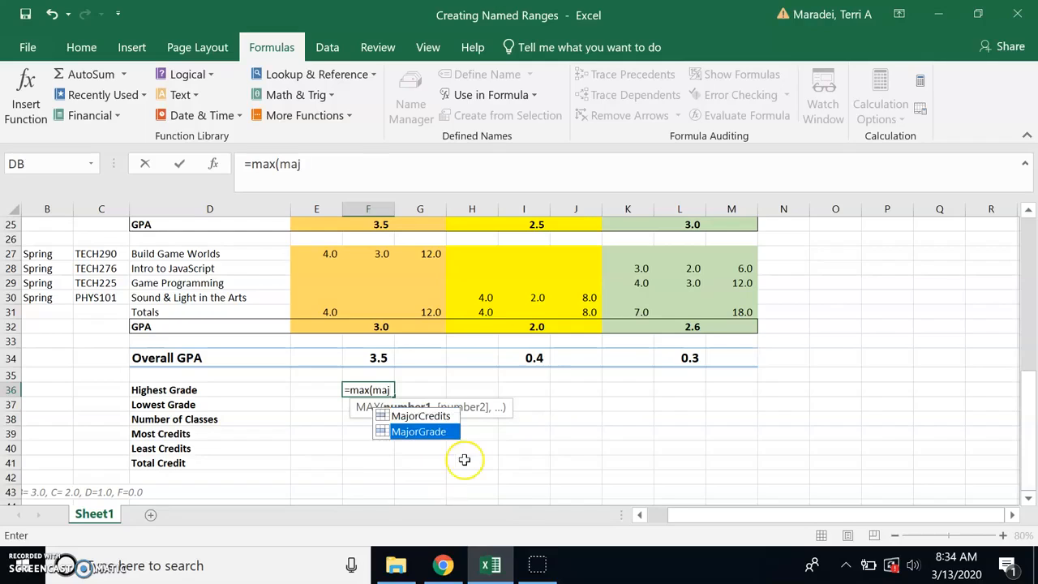
double_click(421, 432)
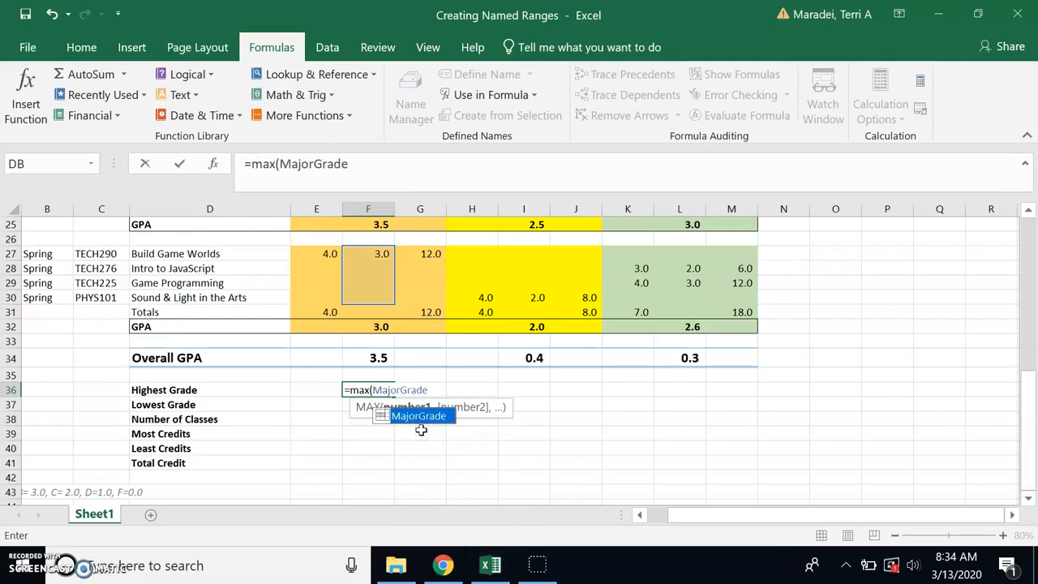
click(434, 389)
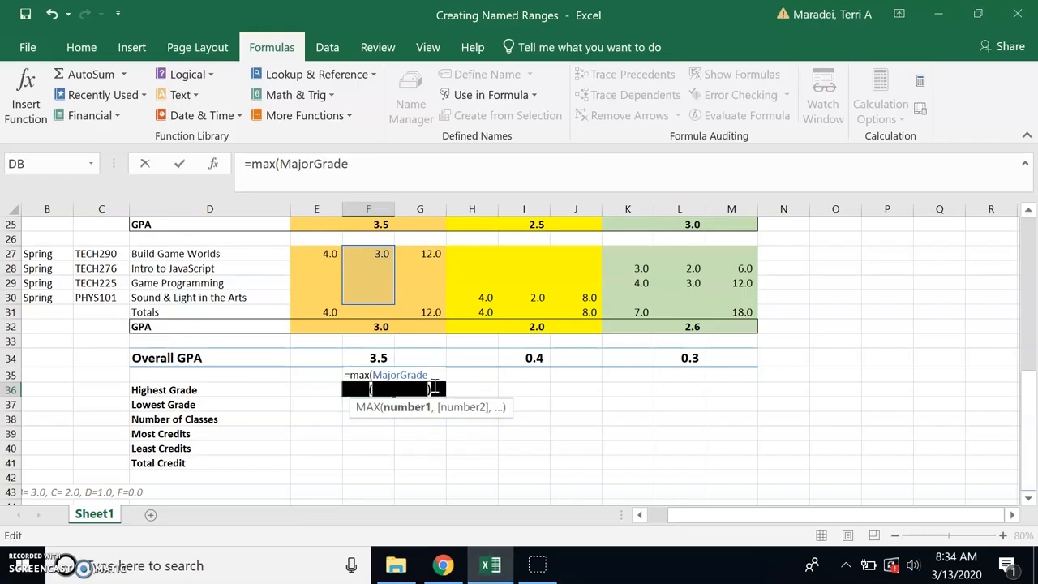
text())
key(Return)
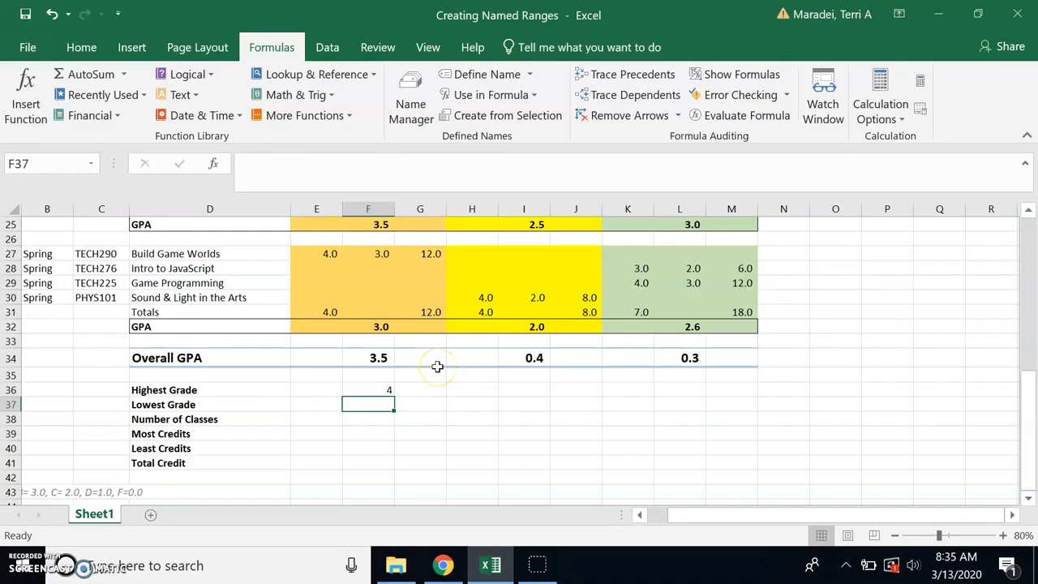
Step: Enter the formula =MIN(MajorGrade) in the Major column's Lowest Grade cell F37
text(=Min()
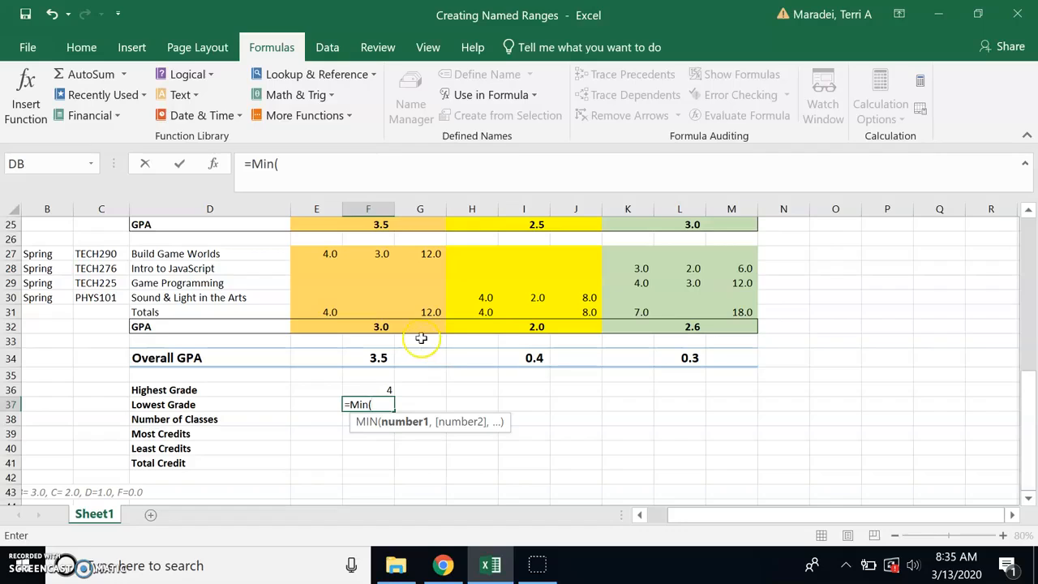
text(major)
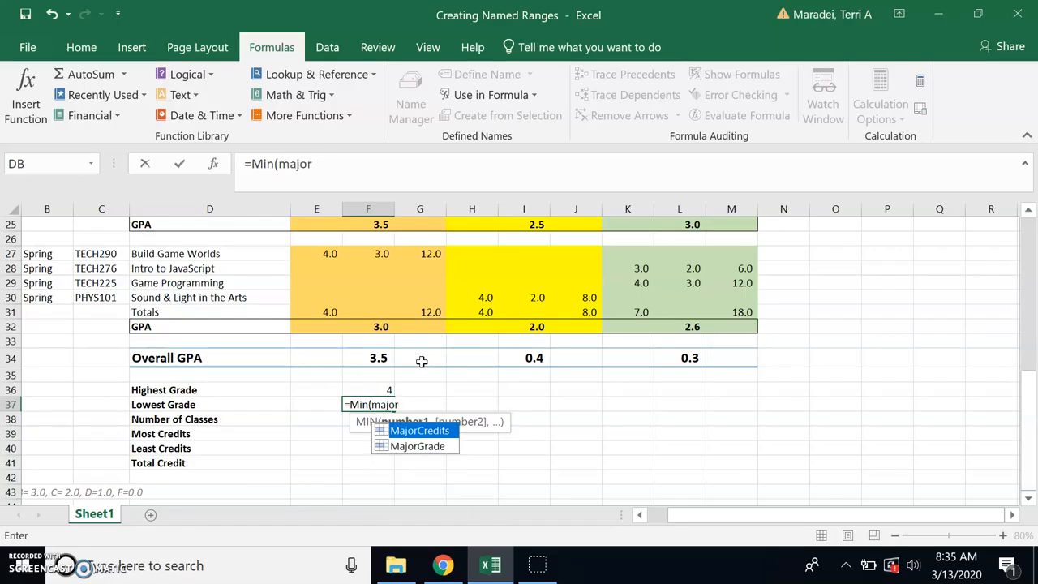
key(Down)
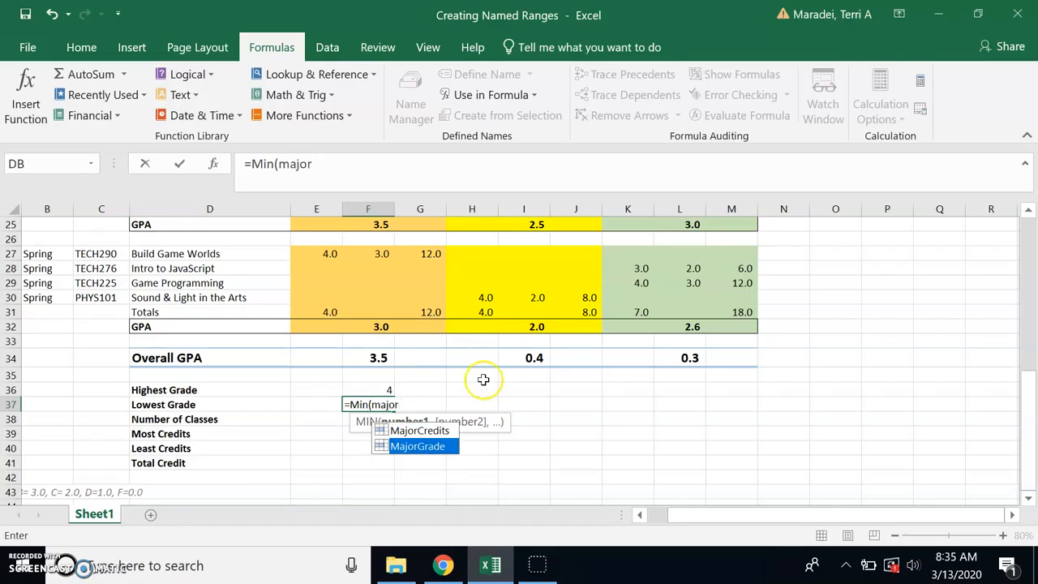
click(437, 448)
double_click(438, 449)
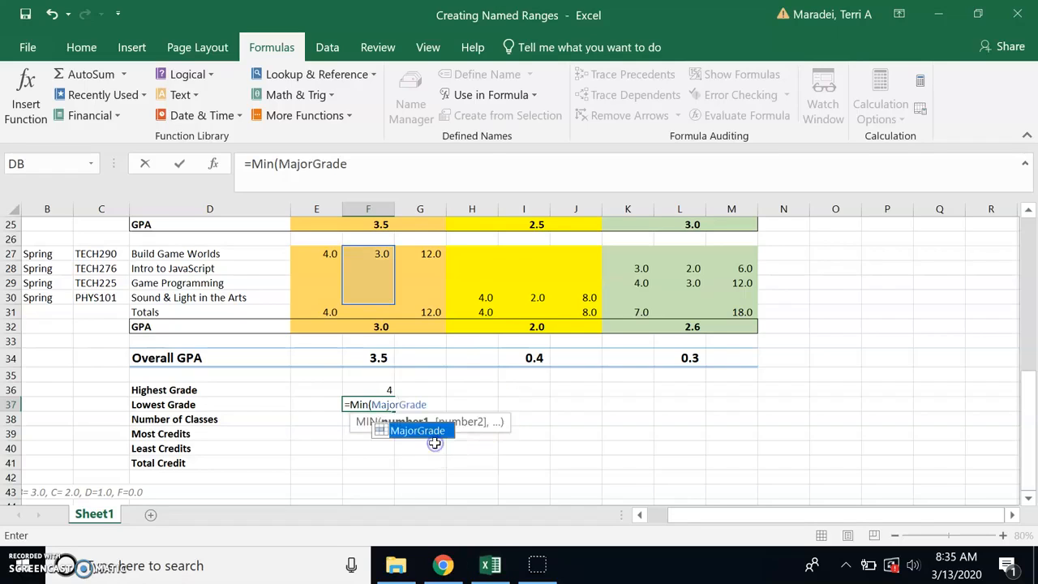
click(427, 405)
key(Return)
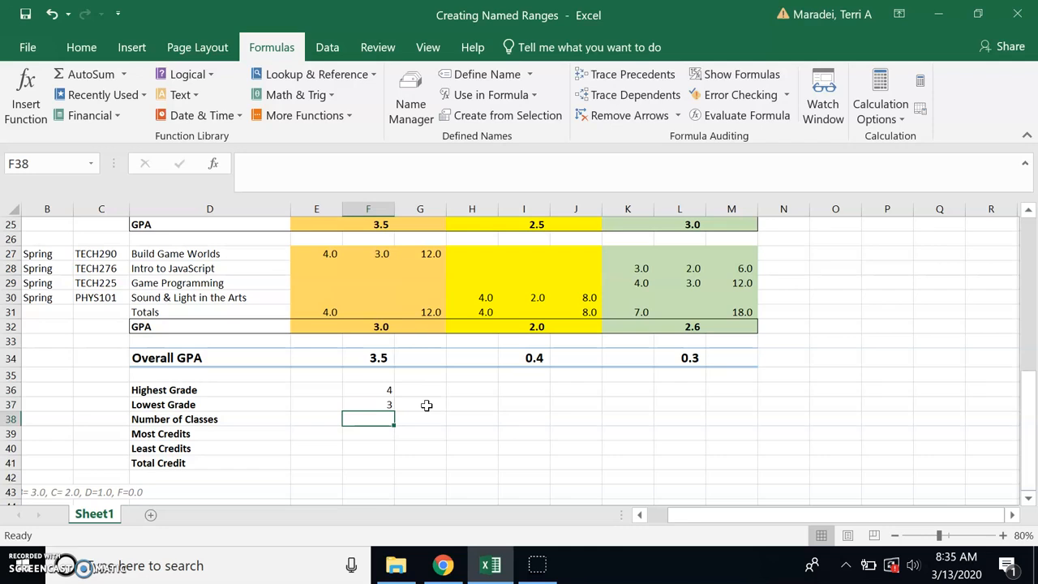
Step: Enter a COUNT formula on the Major grades' named range in the Number of Classes cell F38
click(427, 405)
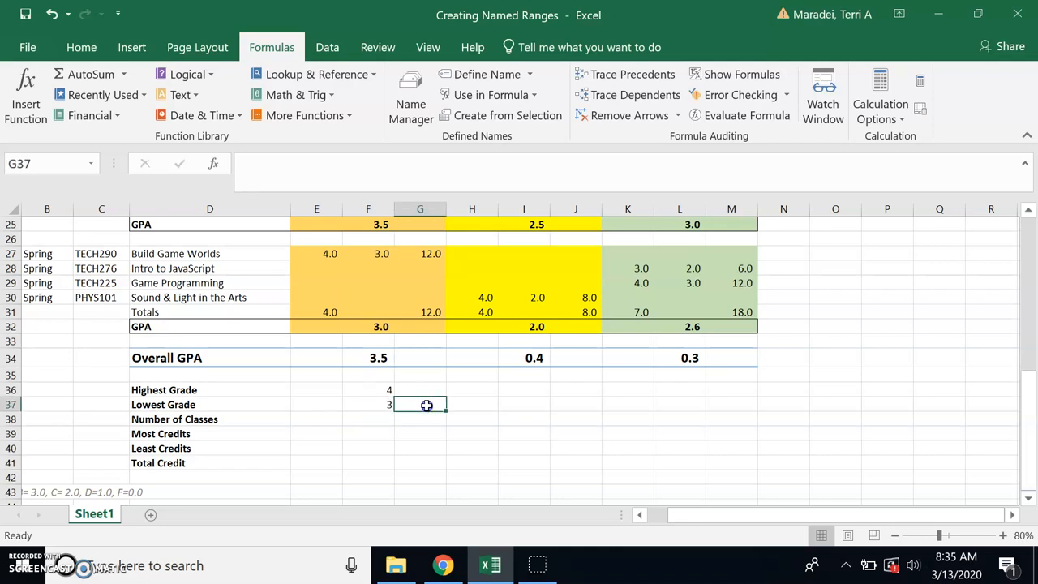
key(Left)
key(Down)
text(=coun)
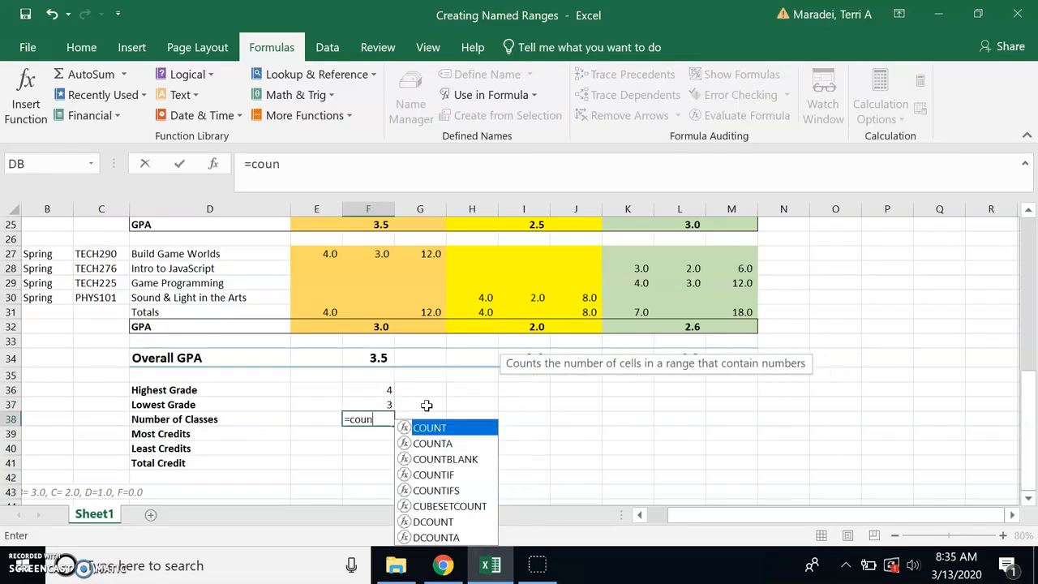
text(t(majorgrade))
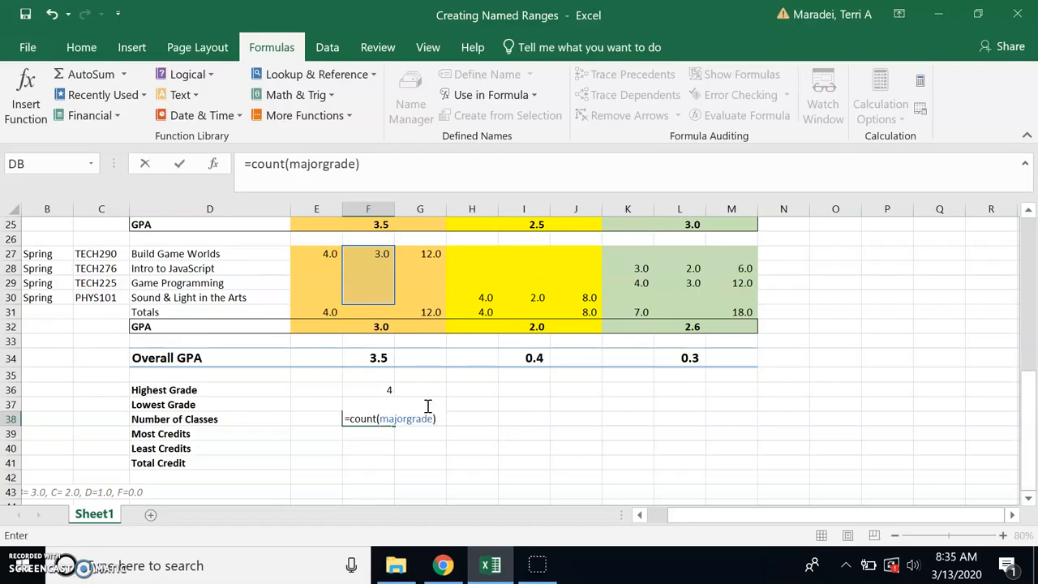
key(F2)
key(Left)
key(Left)
key(BackSpace)
key(BackSpace)
key(BackSpace)
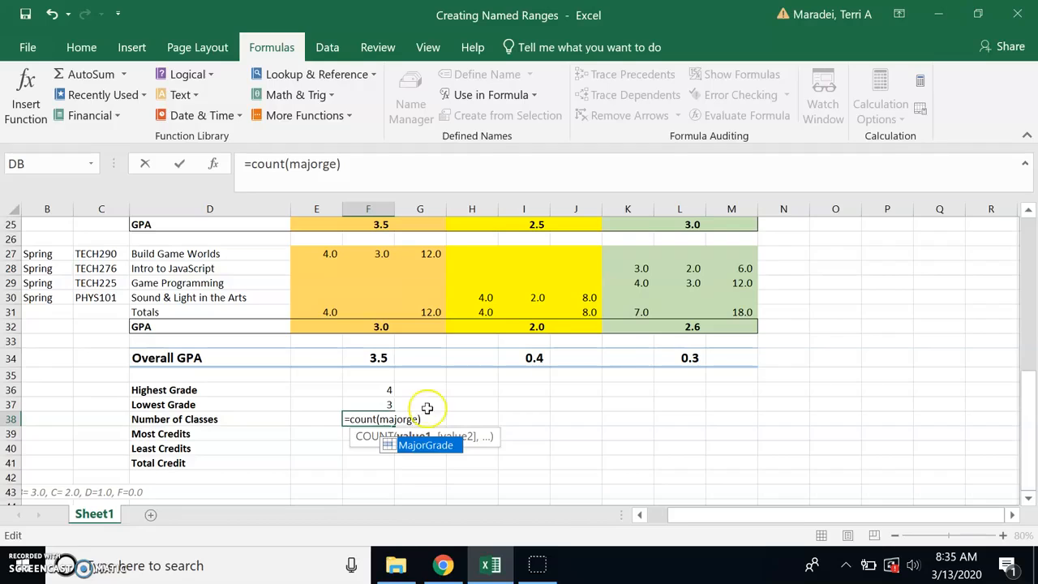
double_click(423, 446)
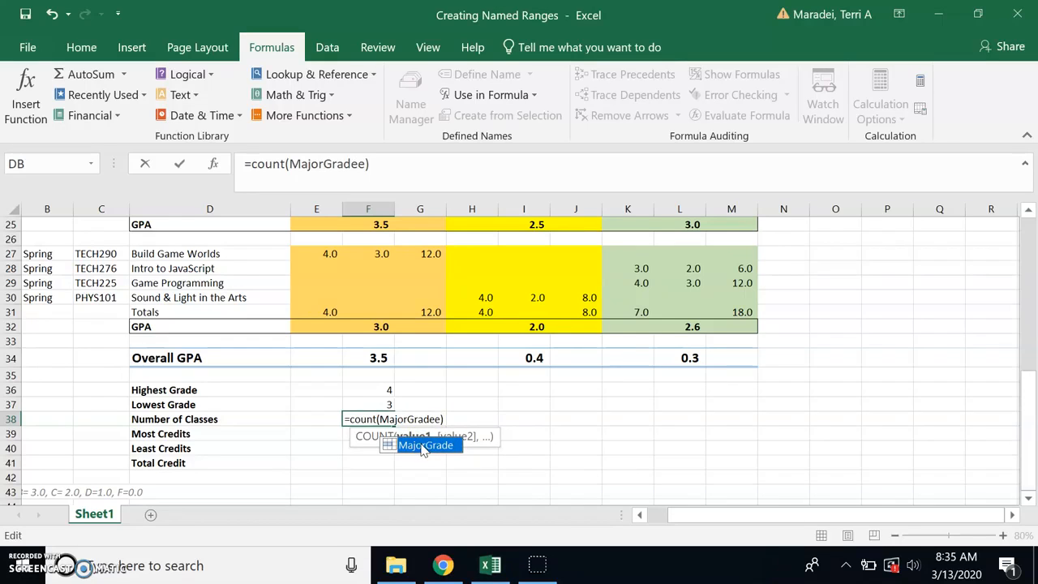
key(Return)
Step: Correct the misspelled range name in the F38 formula so it reads =COUNT(MajorGrade)
key(Up)
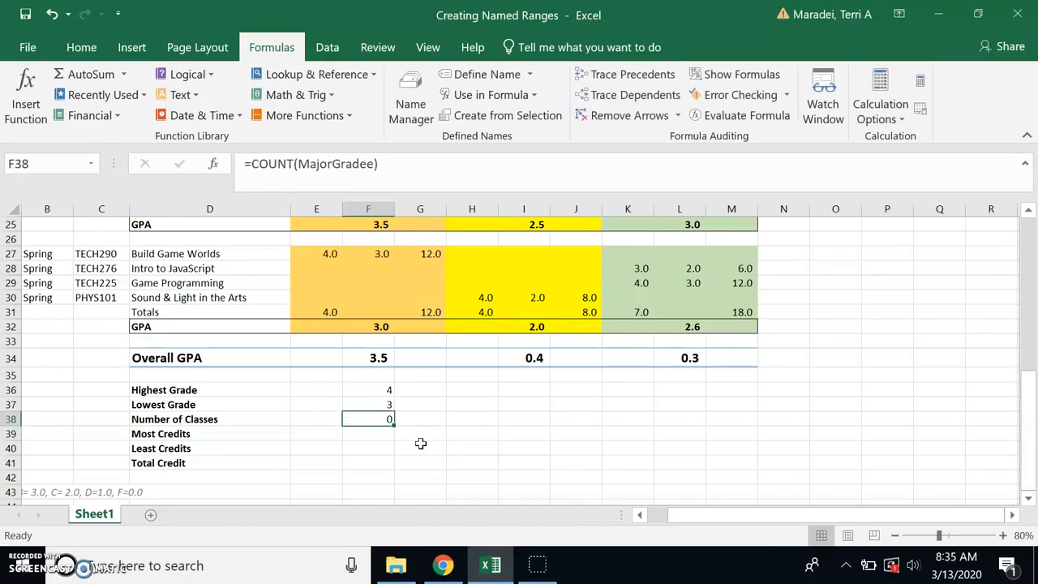
key(Up)
key(Down)
key(F2)
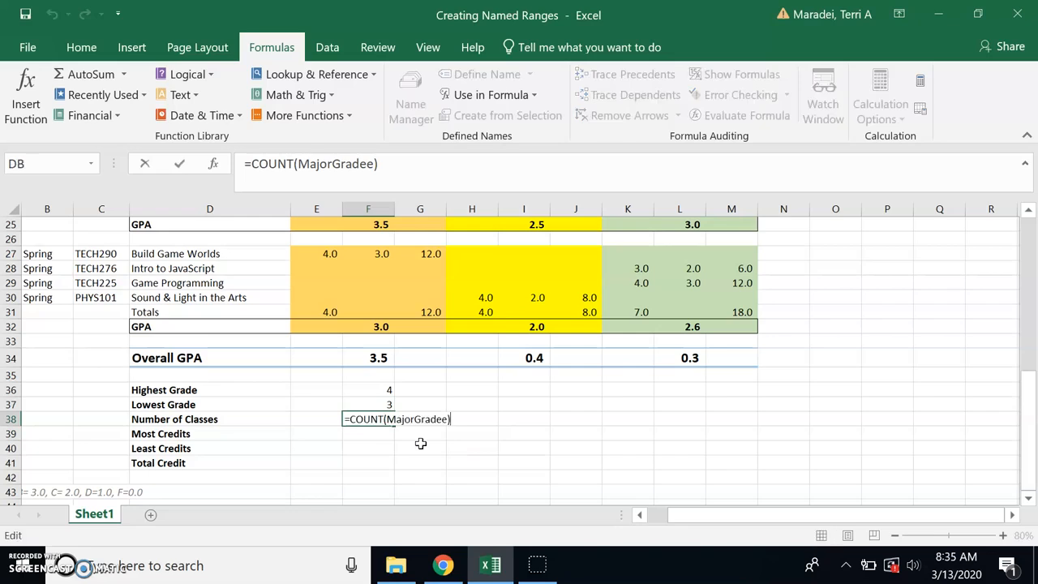
key(Left)
key(Left)
key(Delete)
key(Return)
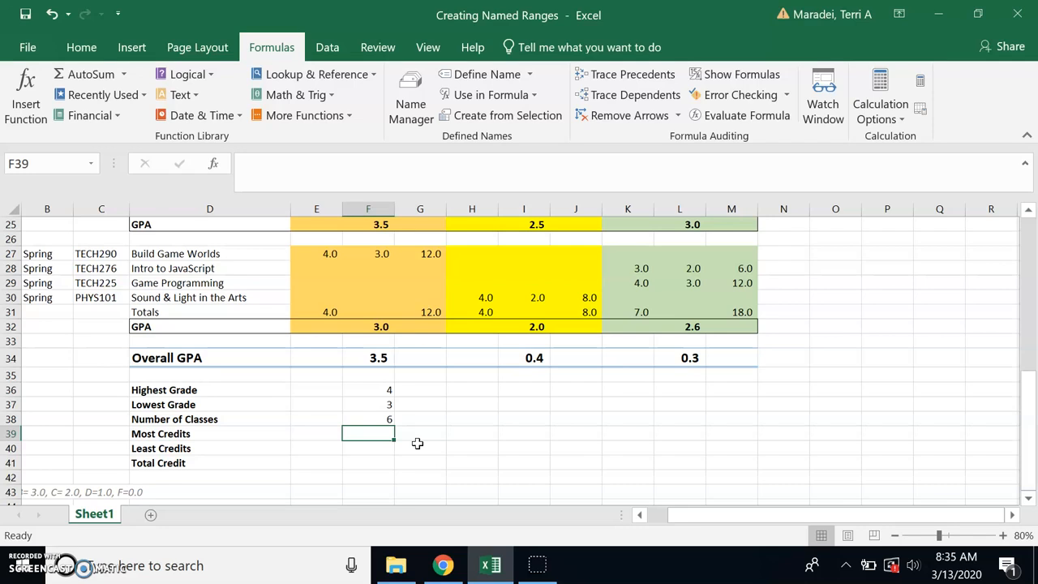
Step: Enter the formula =MAX(MajorCredits) in the Major column's Most Credits cell F39
text(()
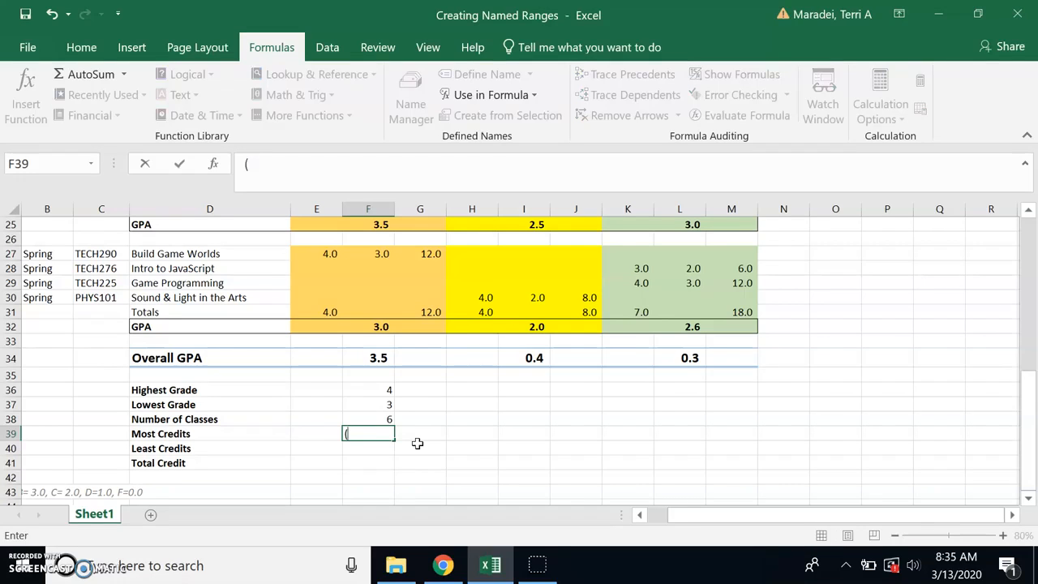
key(BackSpace)
text(=)
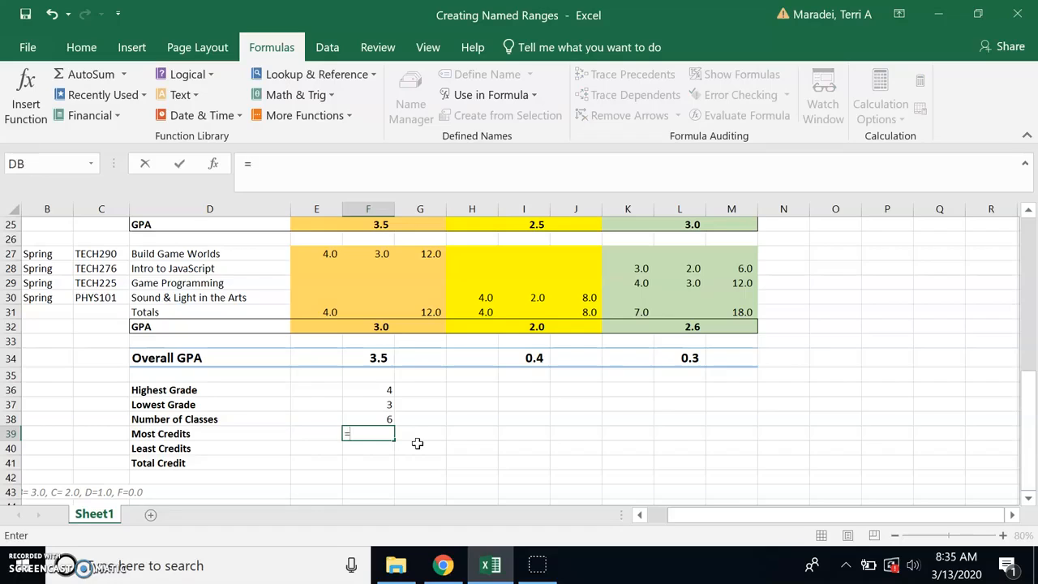
text(max)
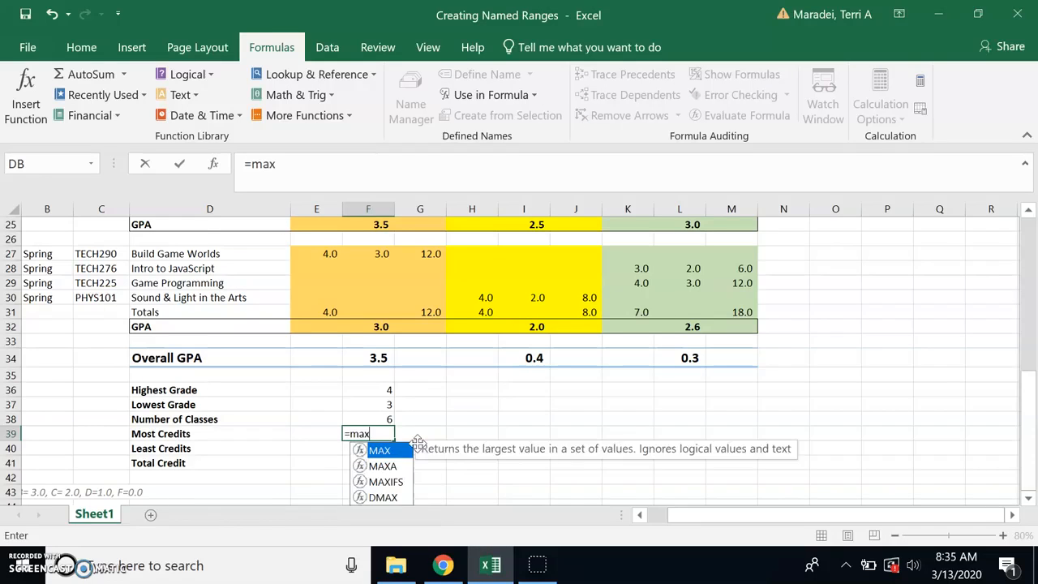
text((majorc)
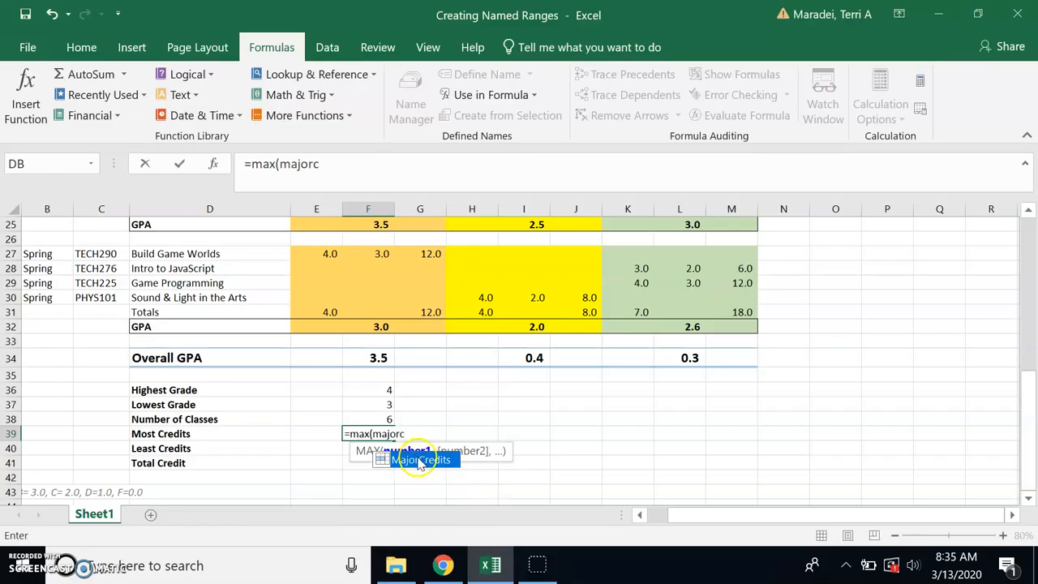
double_click(419, 460)
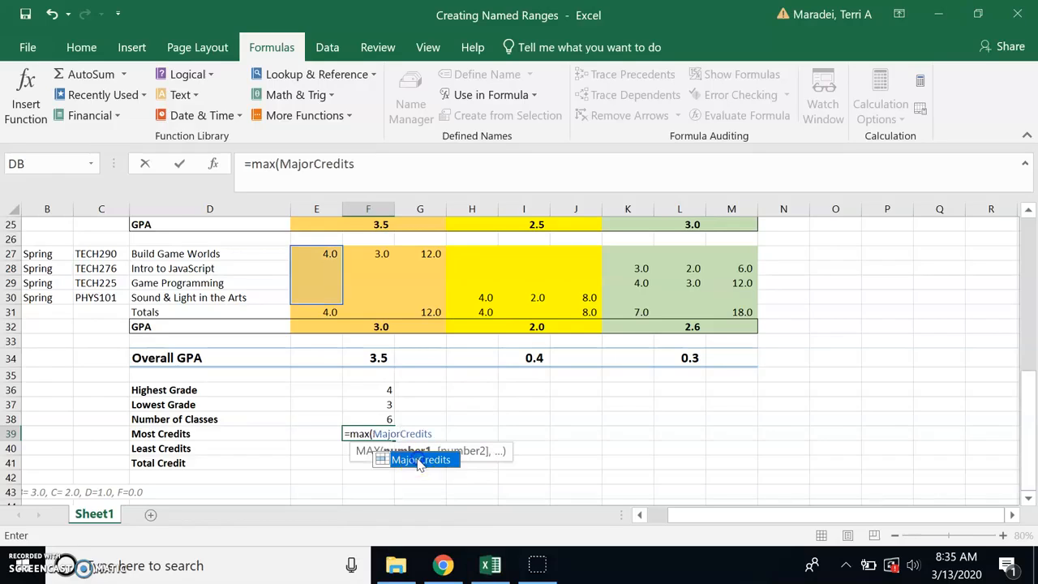
key(Return)
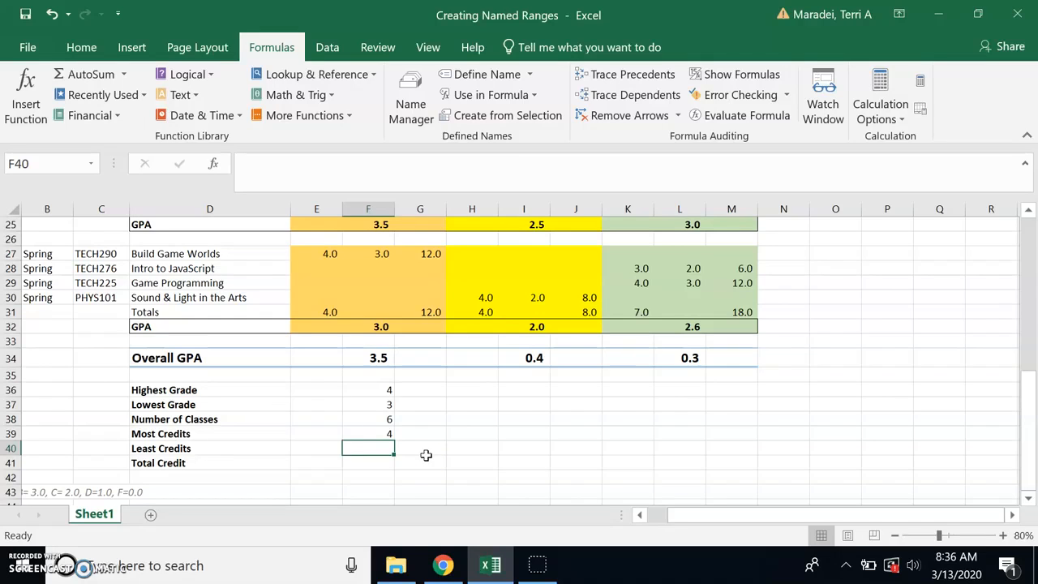
key(Right)
key(Right)
key(Right)
key(Up)
key(Up)
key(Up)
key(Up)
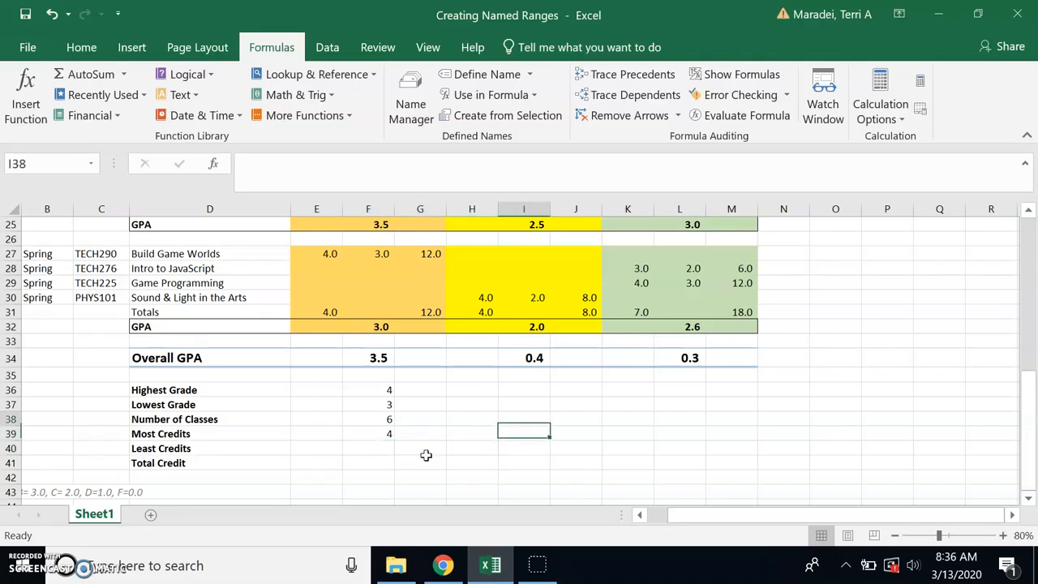
key(Up)
key(Down)
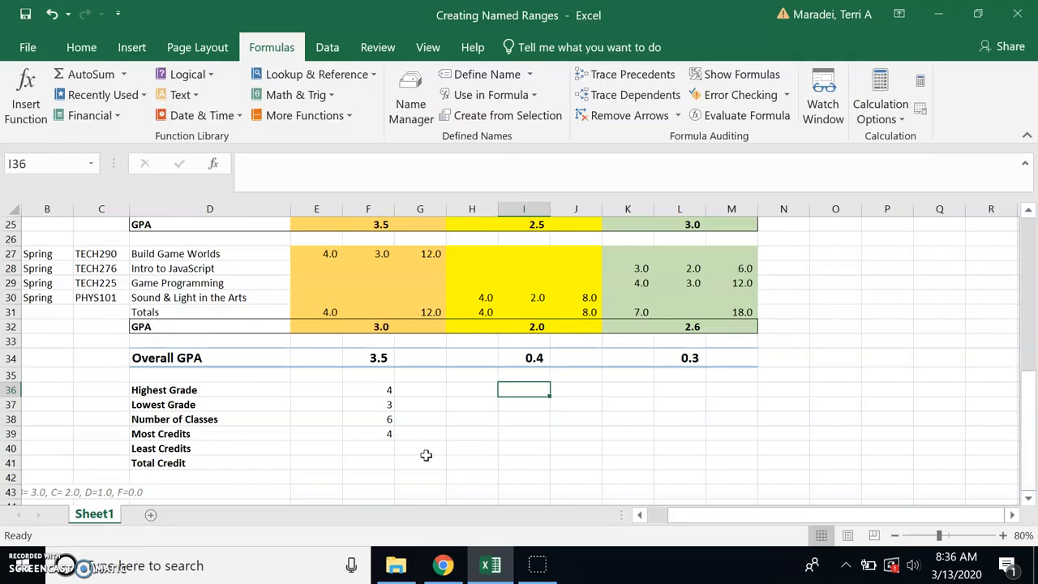
key(Down)
key(Down)
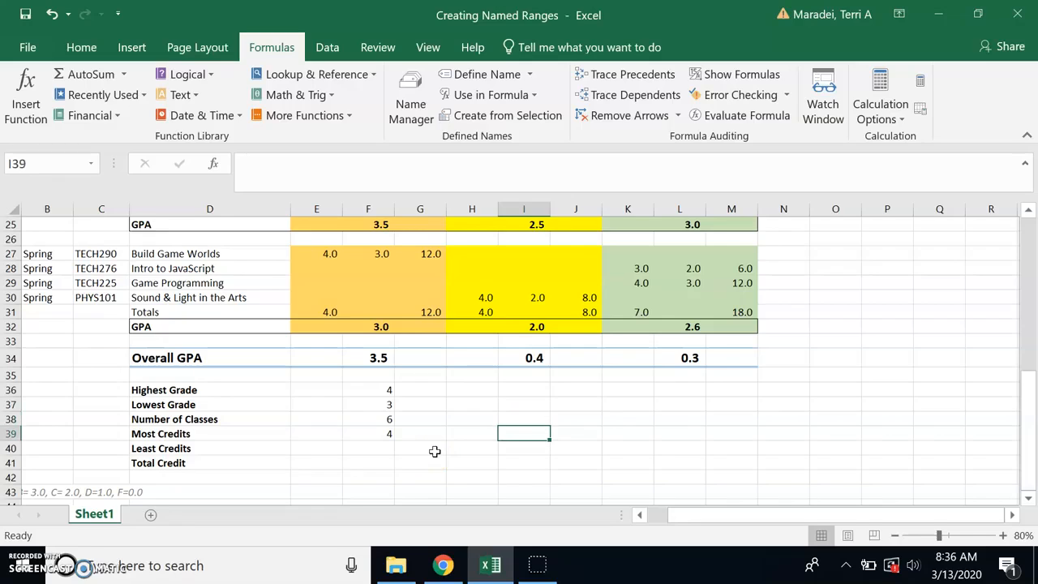
key(Down)
key(Down)
key(Down)
key(Down)
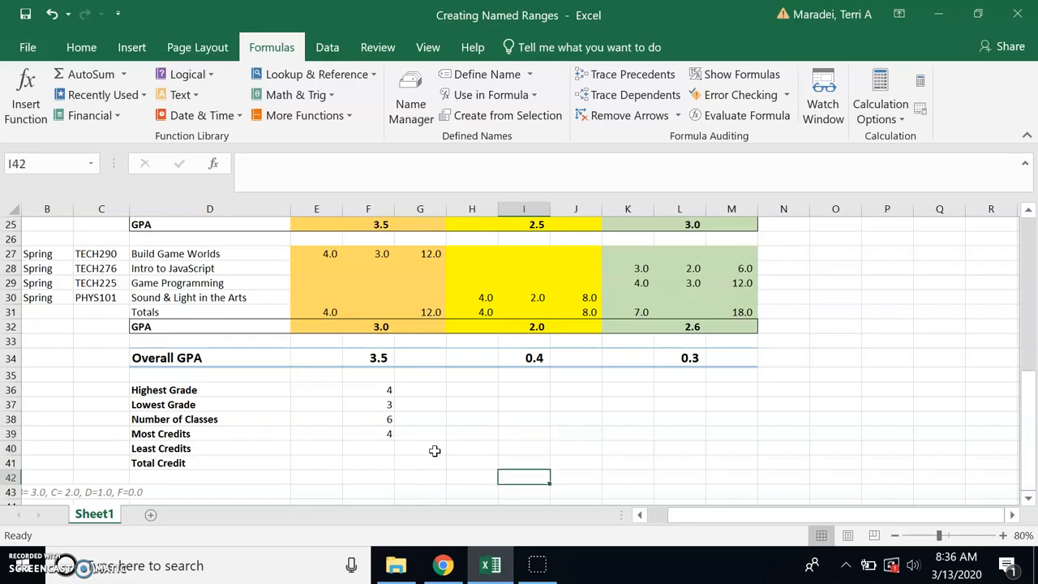